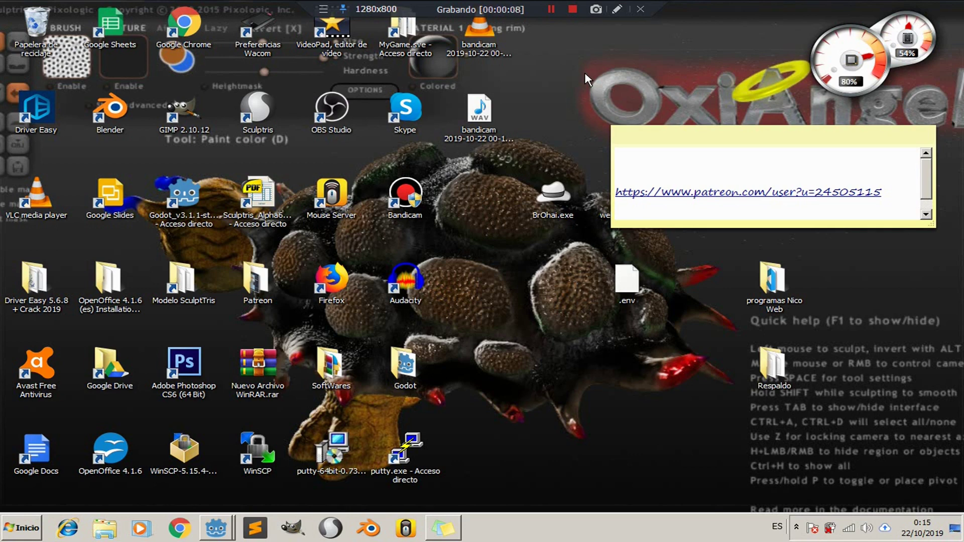
Move the yellow sticky note down and tuck it against the right edge of the screen.
mouse_move(647, 141)
mouse_move(651, 141)
left_mouse_down()
mouse_move(901, 227)
mouse_move(718, 215)
left_mouse_up()
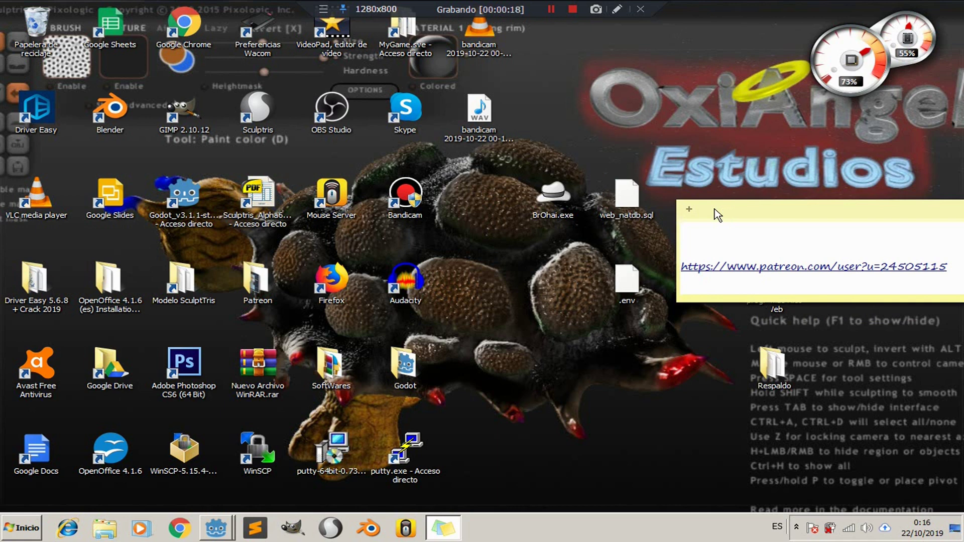
mouse_move(715, 209)
left_mouse_down()
mouse_move(963, 181)
mouse_move(963, 225)
left_mouse_up()
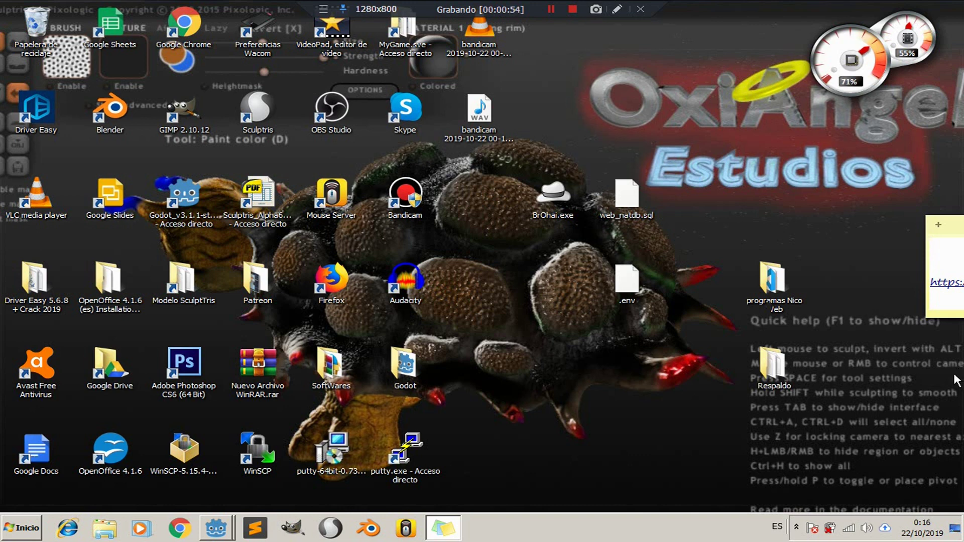
left_click(216, 527)
Bring up the Tutoriales 3D project and select the KinematicBody node.
left_click(251, 493)
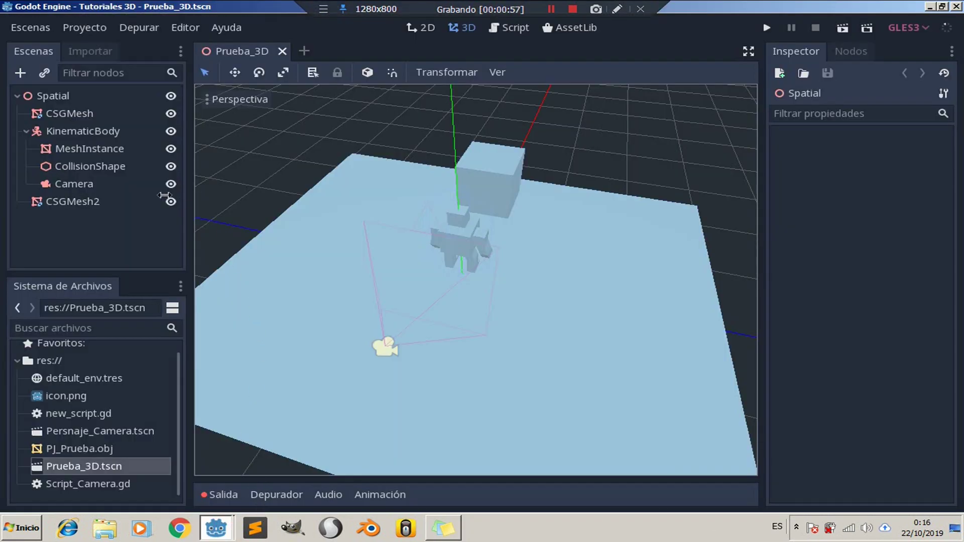
mouse_move(466, 321)
middle_mouse_down()
mouse_move(343, 276)
mouse_move(272, 305)
middle_mouse_up()
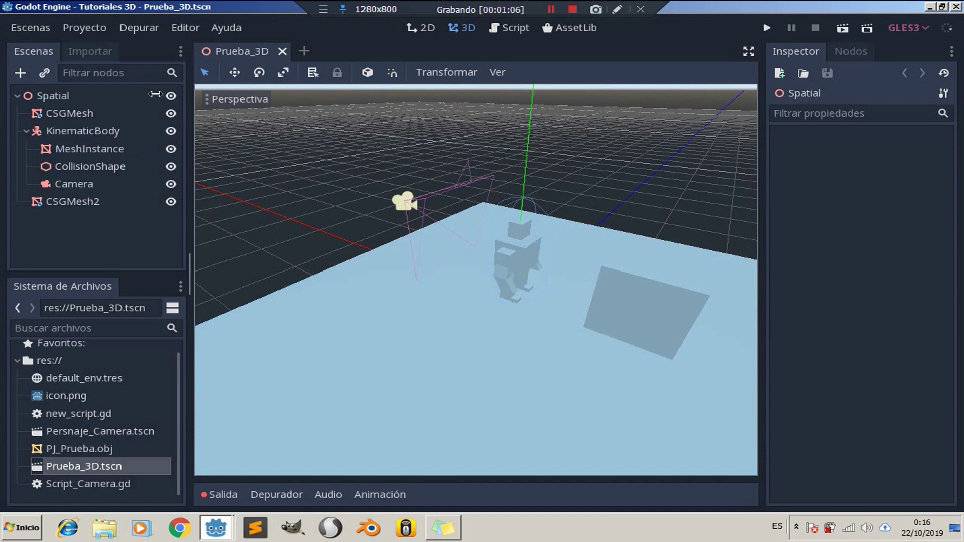
left_click(76, 132)
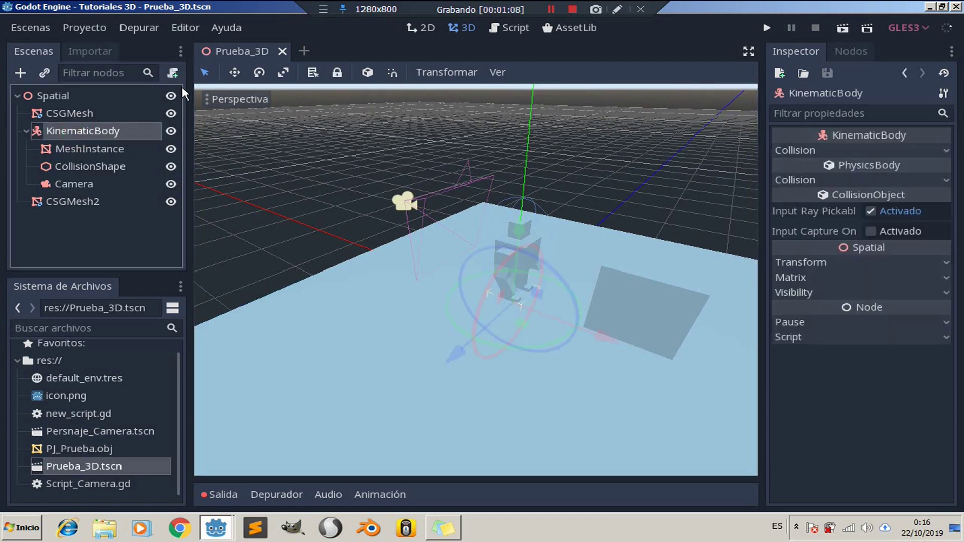
Create a new KinematicBody script at res://Script_Personaje.gd.
left_click(173, 73)
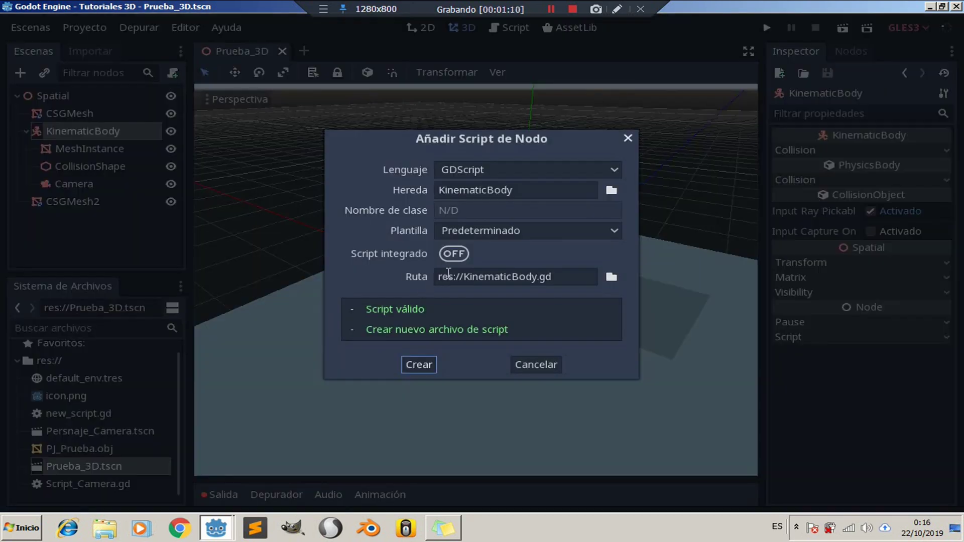
left_click(471, 275)
left_click_drag(463, 276, 536, 277)
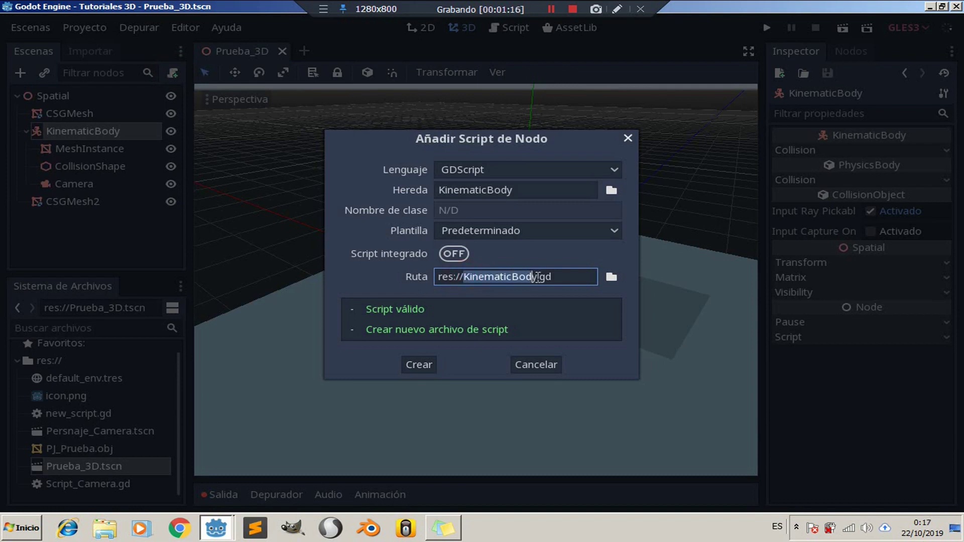
type("Script")
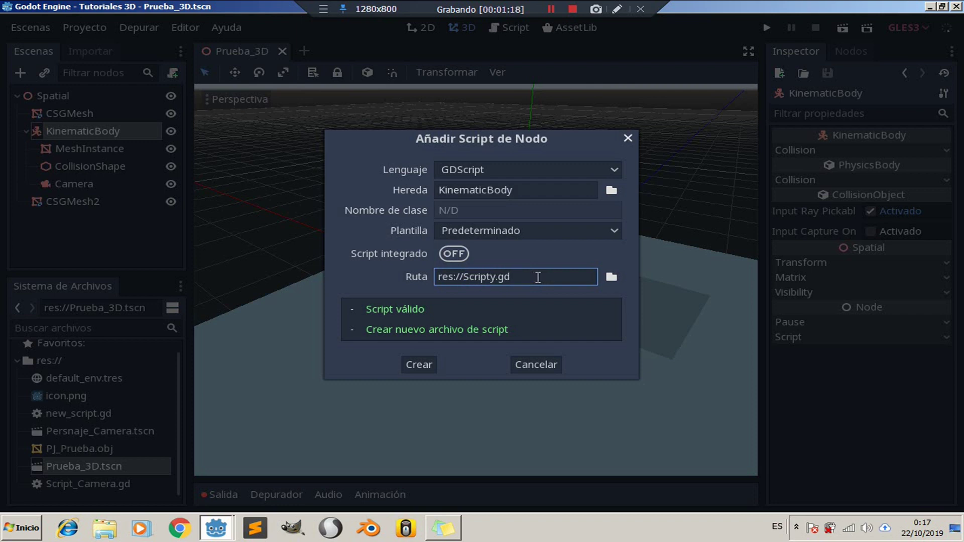
type("_")
key("Delete")
type("Personaje")
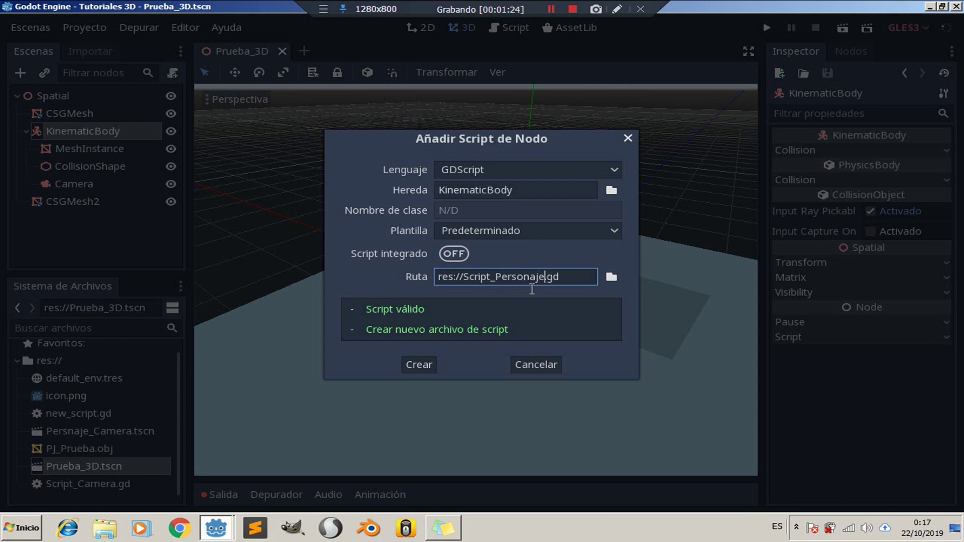
left_click(419, 365)
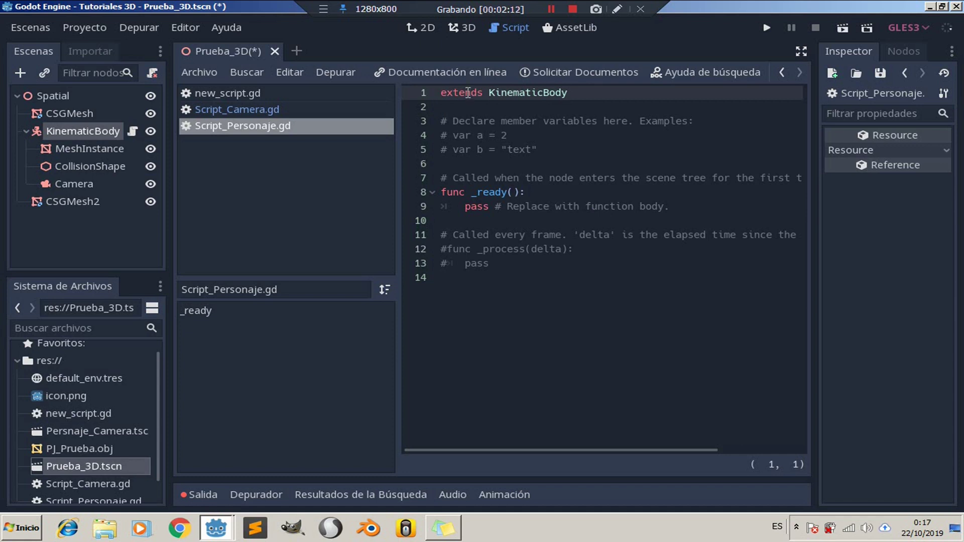
Highlight 'extends' on line 1 of the template script, then clear the selection.
double_click(468, 92)
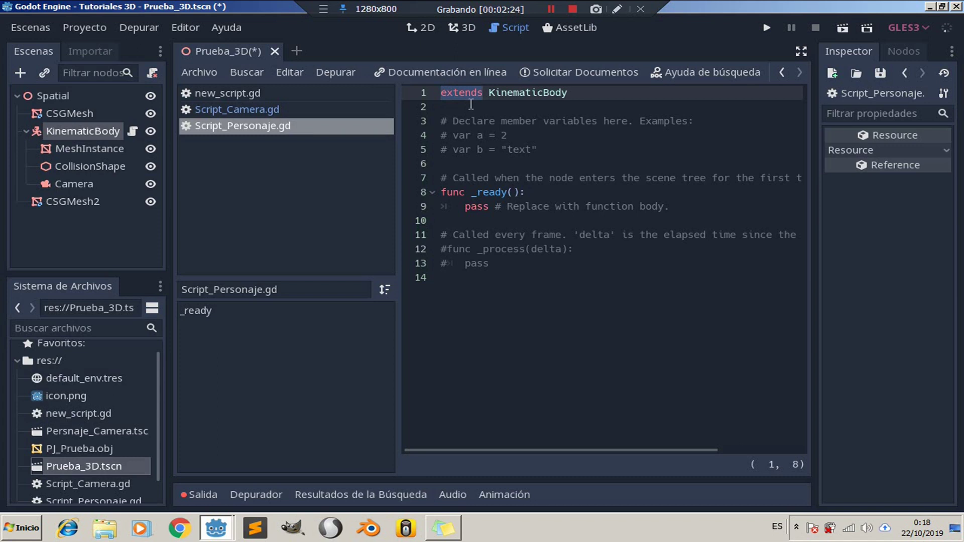
left_click(463, 91)
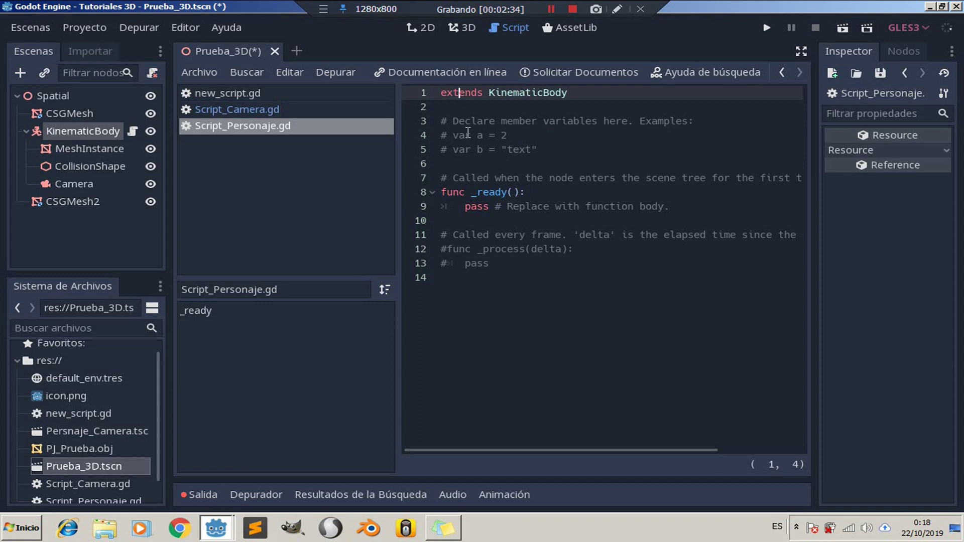
Uncomment line 4 so it reads var a = 2.
left_click_drag(453, 135, 437, 136)
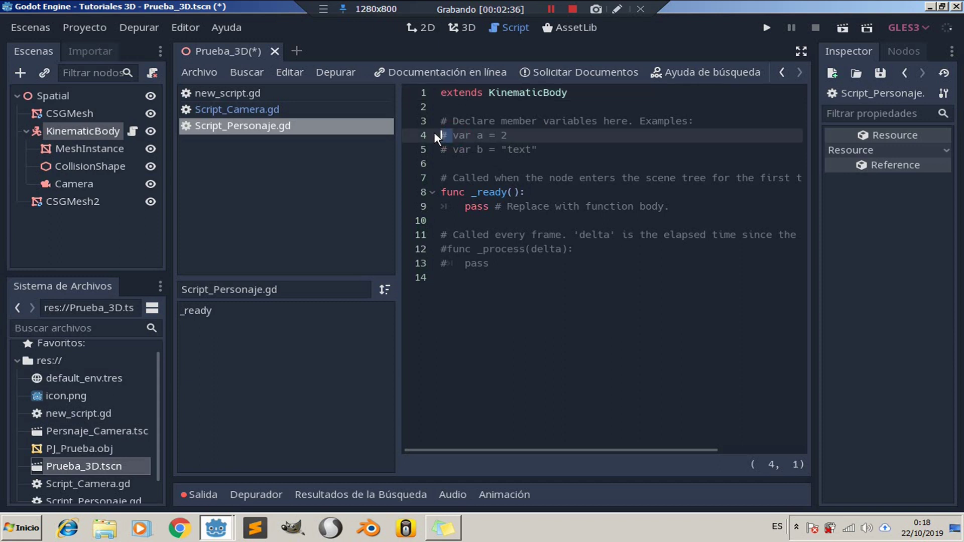
key("Delete")
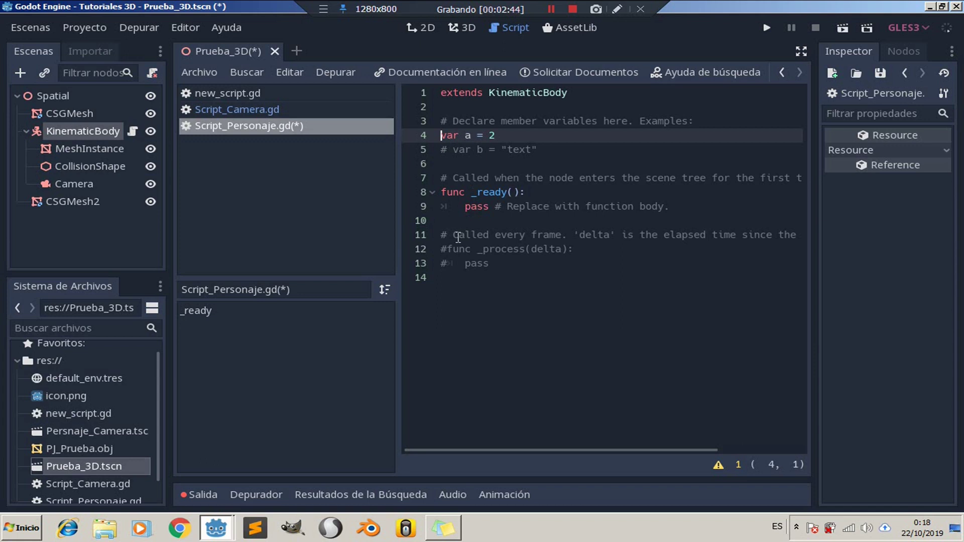
left_click(453, 192)
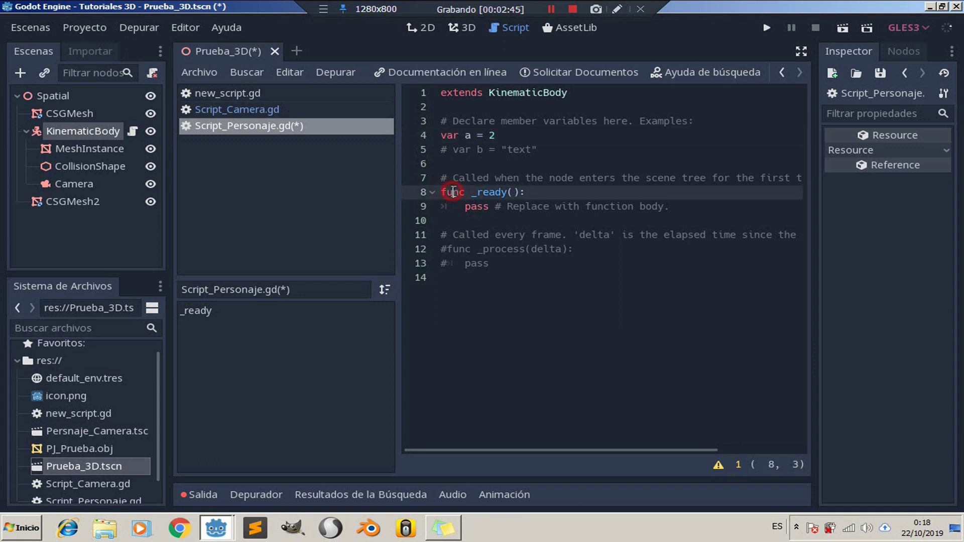
left_click(453, 191)
Type the trial line 'var + var2 += 4' on line 6 to show the error, then delete it.
left_click(462, 161)
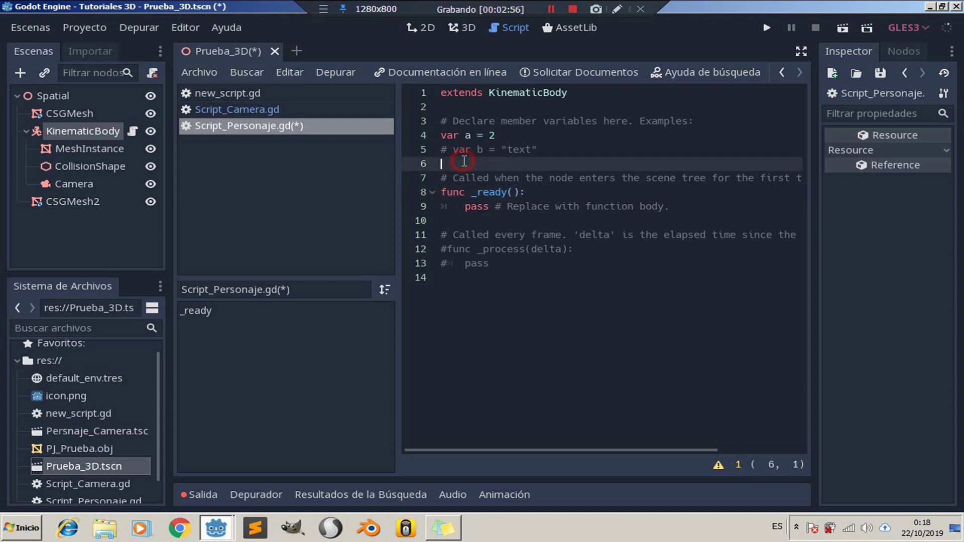
type("var ")
type(" + var2")
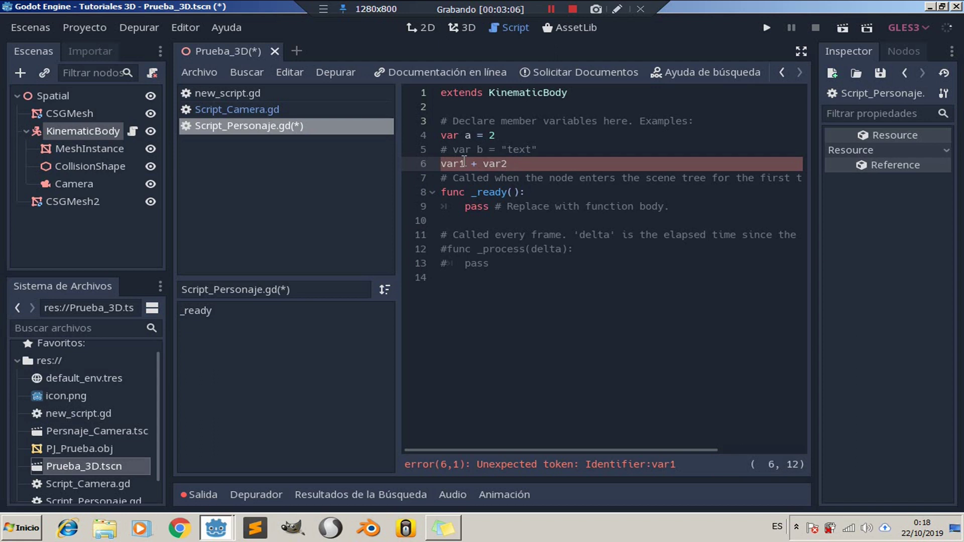
type(" +=")
type(" 4")
left_click_drag(541, 164, 435, 165)
key("BackSpace")
key("BackSpace")
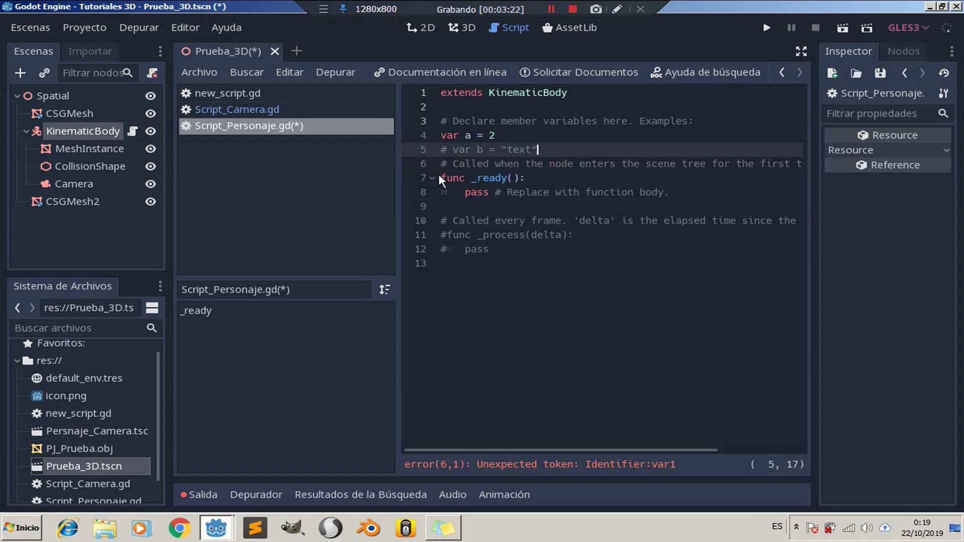
key("Return")
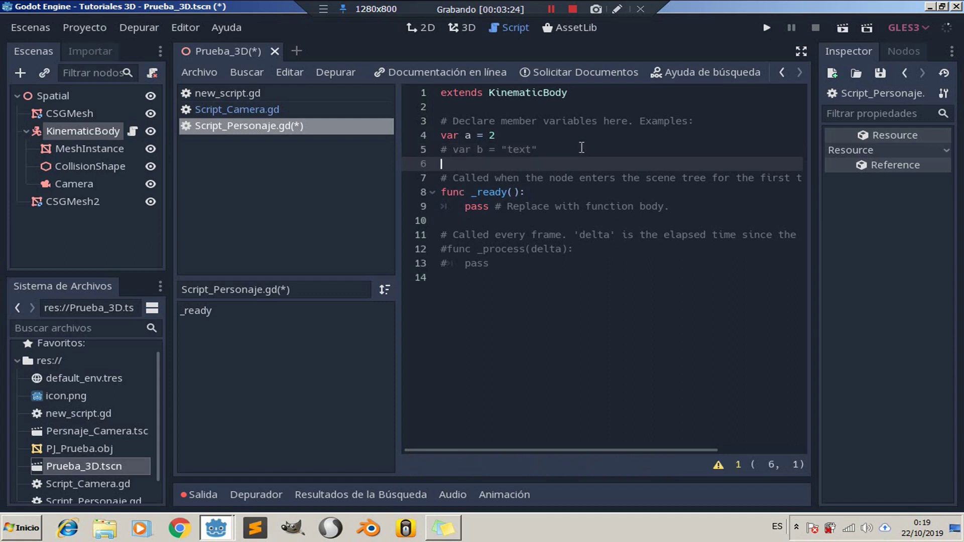
Add blank lines and replace the colon after func _ready() with {pass} to trigger an error.
key("Return")
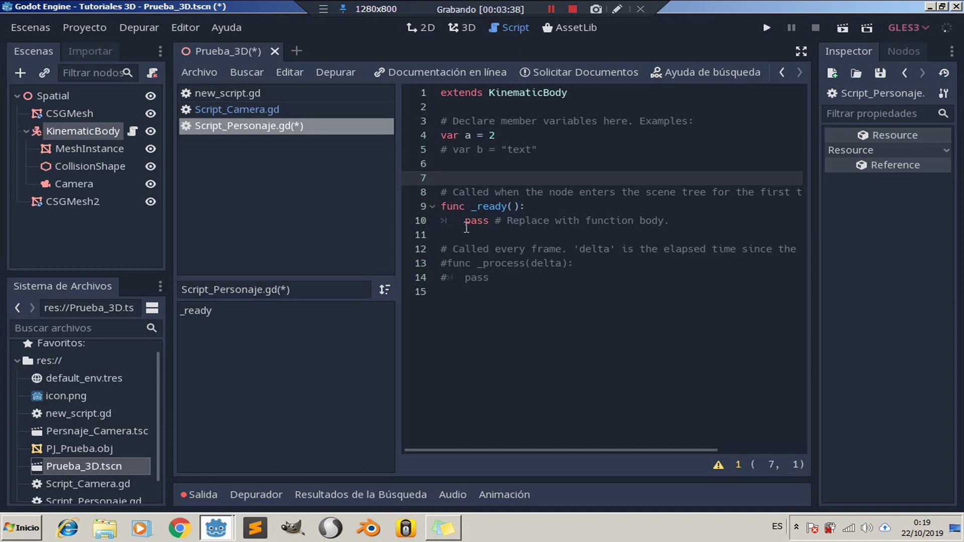
left_click(573, 210)
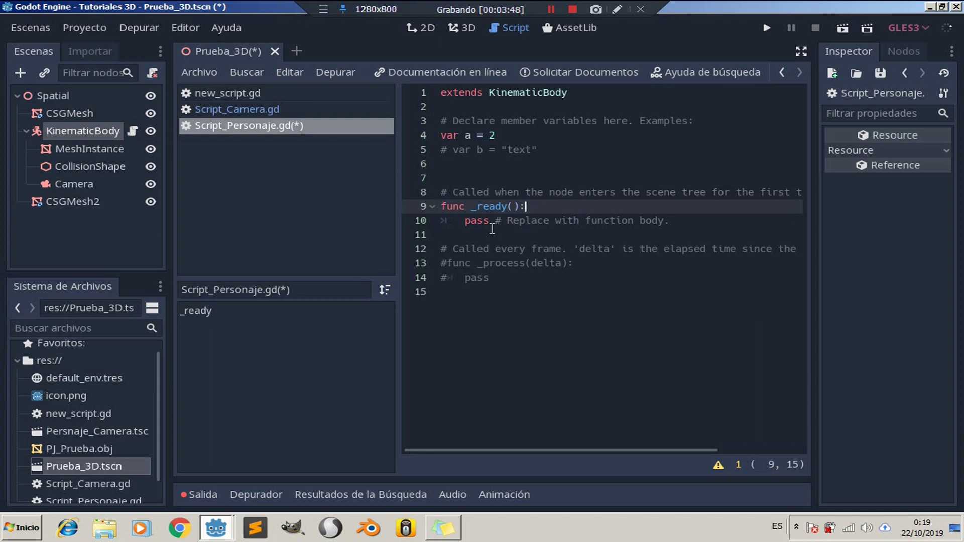
key("BackSpace")
type("{")
type("}")
key("Left")
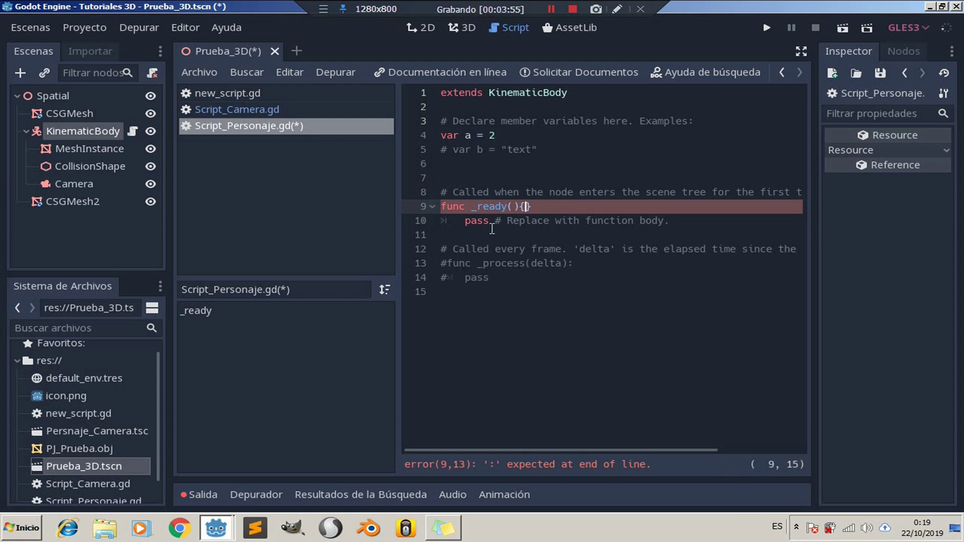
type("pass")
Restore the ':' after func _ready() and start a new indented line inside it.
left_click(532, 207)
left_click_drag(555, 207, 518, 207)
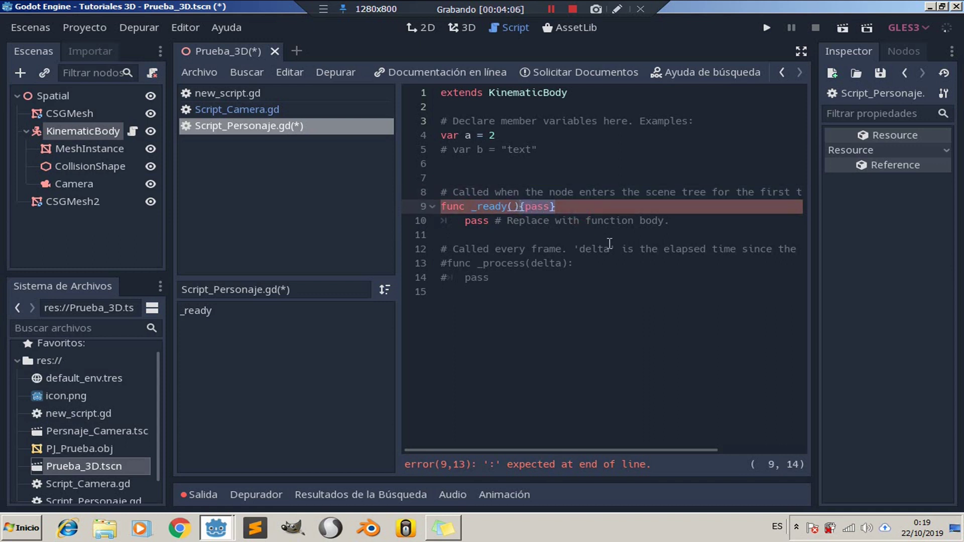
type(":")
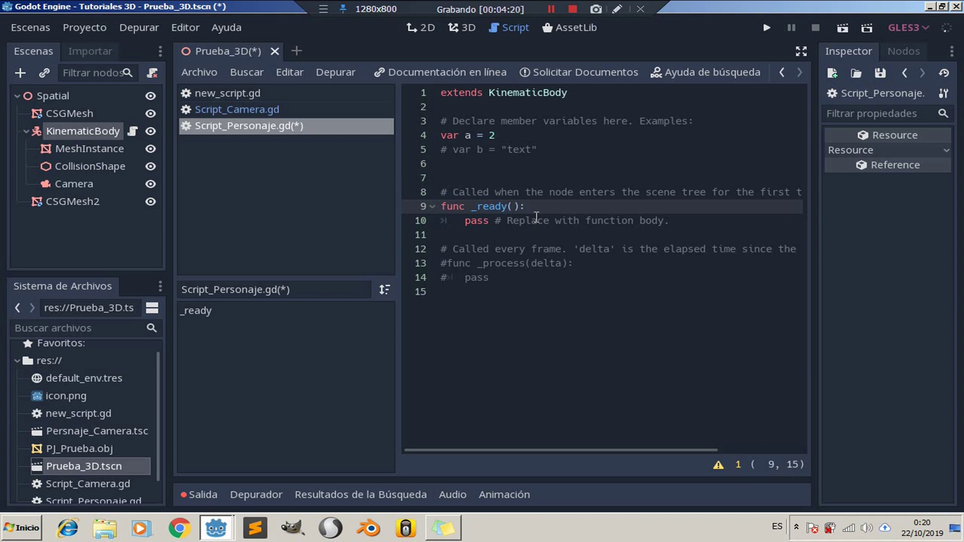
key("Return")
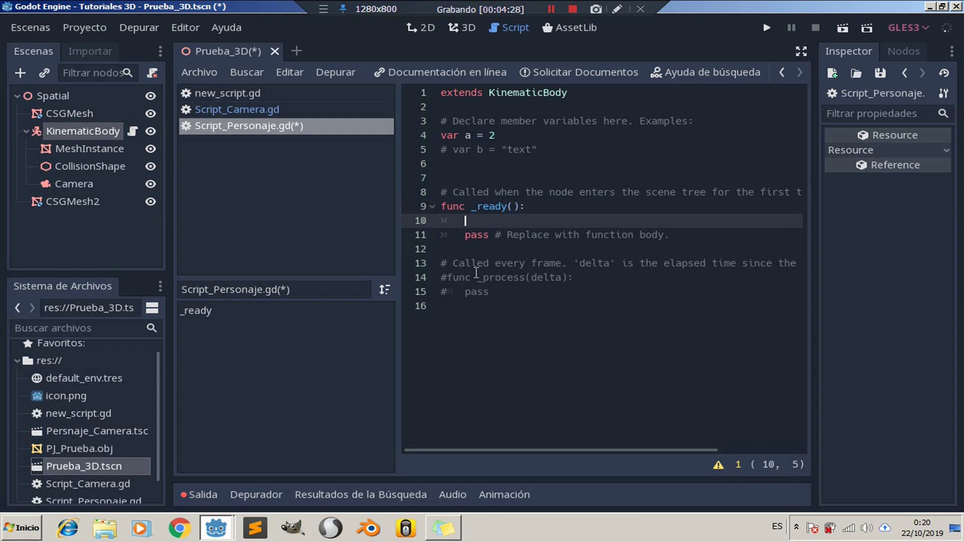
Type blo1 inside _ready, remove the extra blank line and re-indent pass.
type("blo")
type("1")
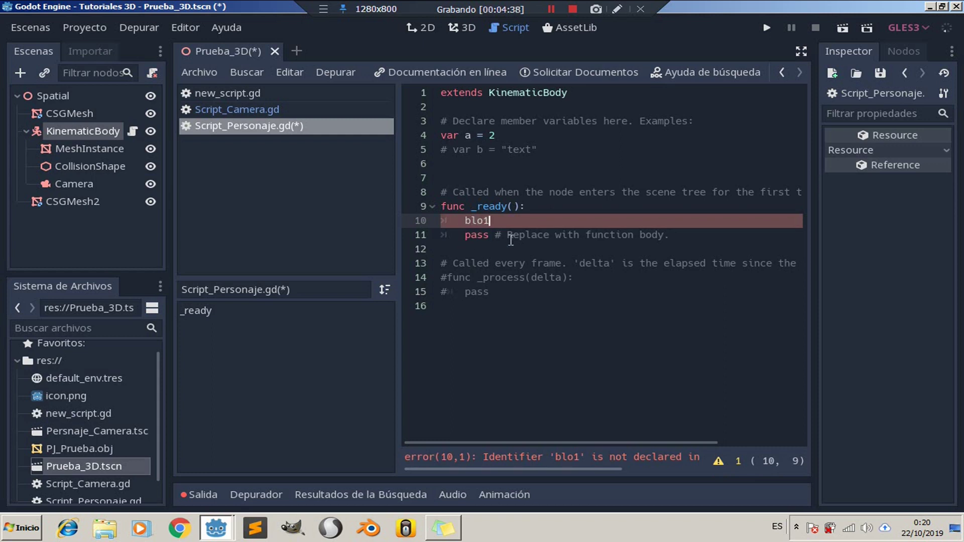
left_click(459, 236)
key("BackSpace")
key("Return")
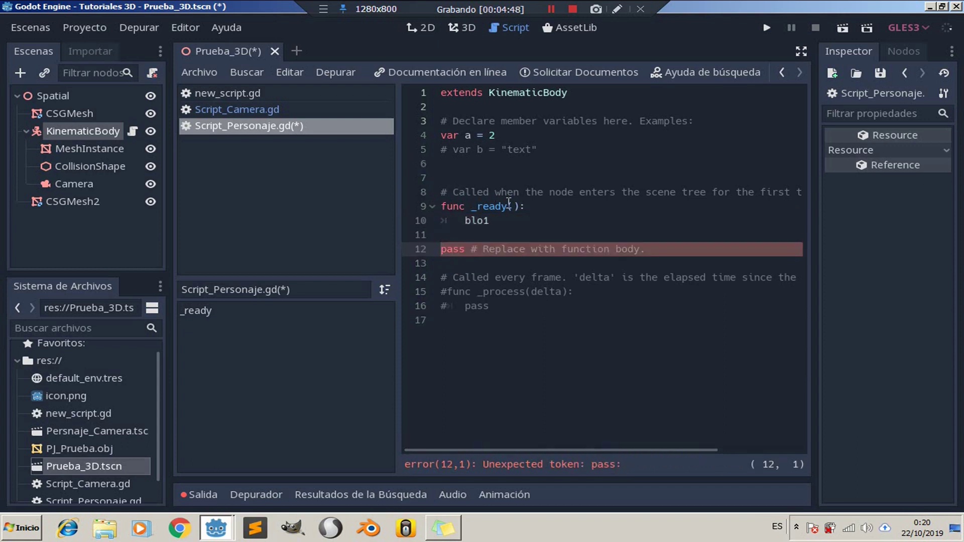
left_click(443, 233)
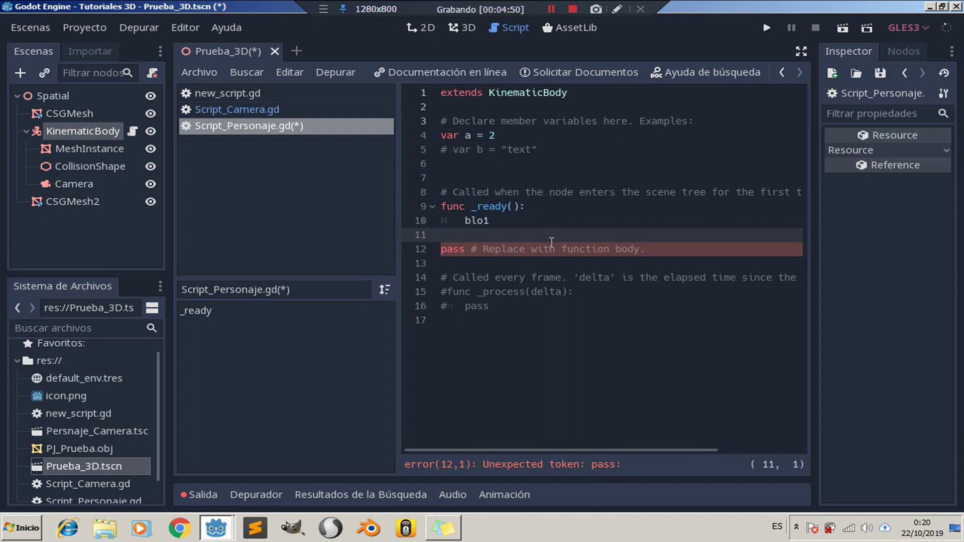
key("BackSpace")
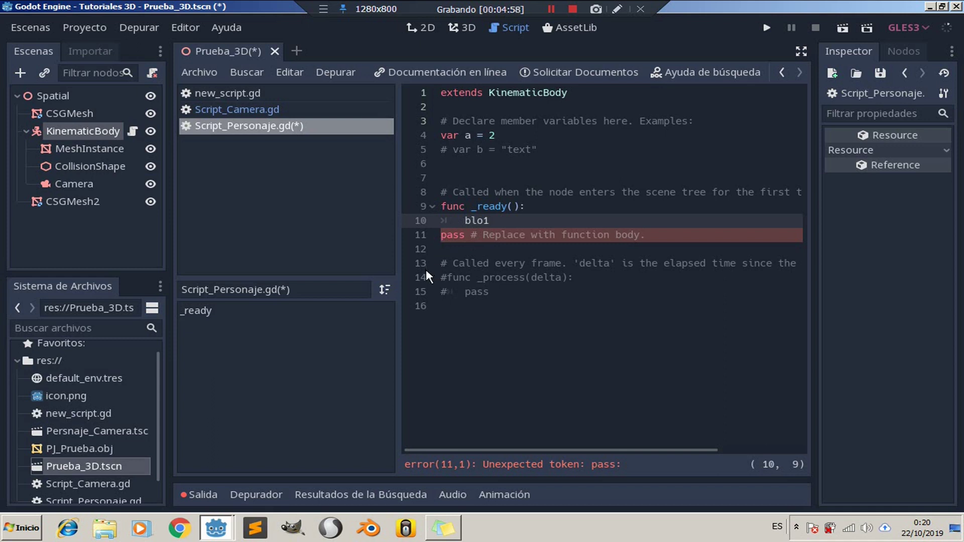
left_click(439, 235)
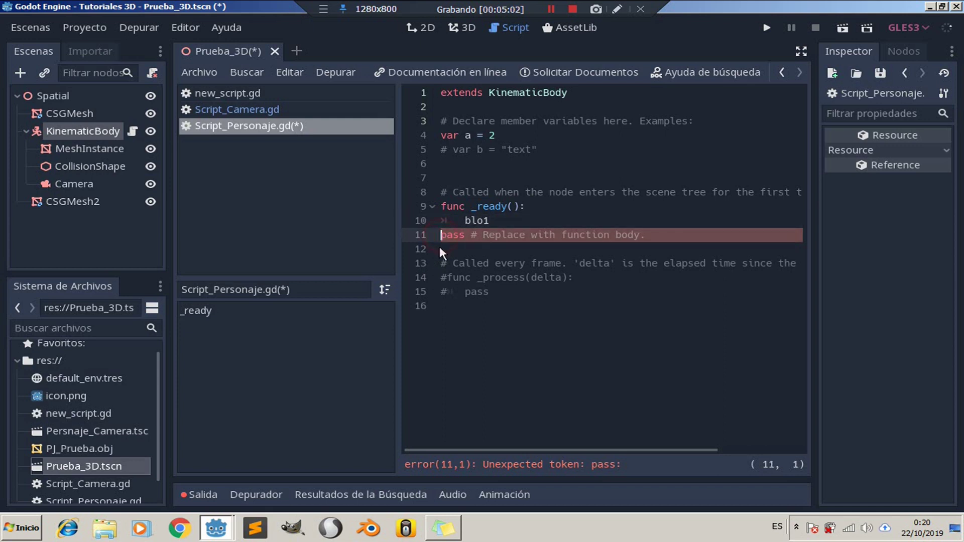
key("Tab")
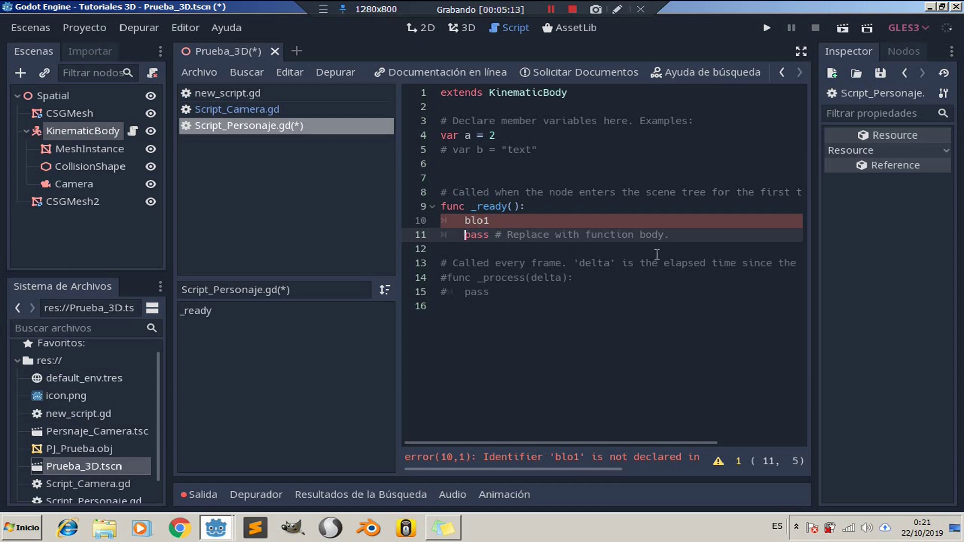
Prefix blo1 with 'var' to declare it and clear the error.
left_click(511, 220)
left_click(463, 221)
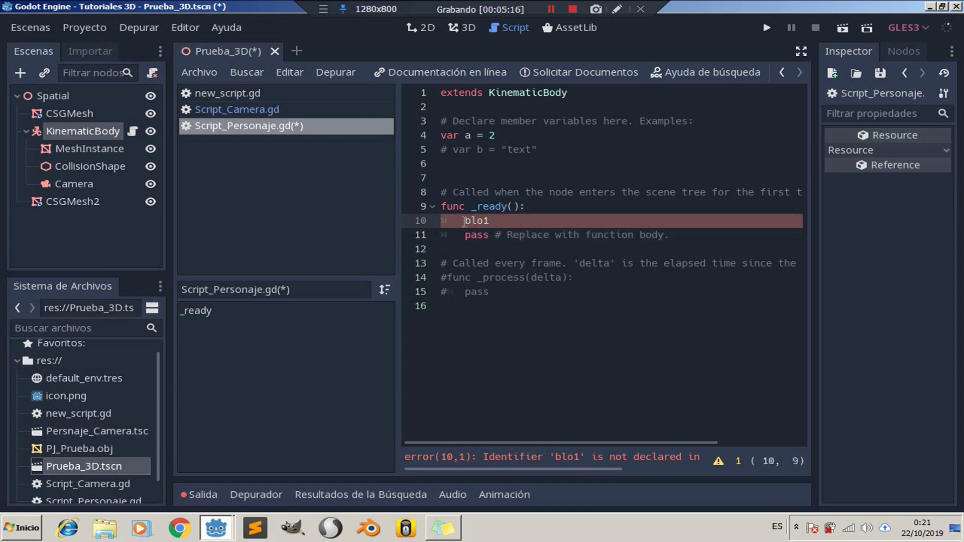
type("var")
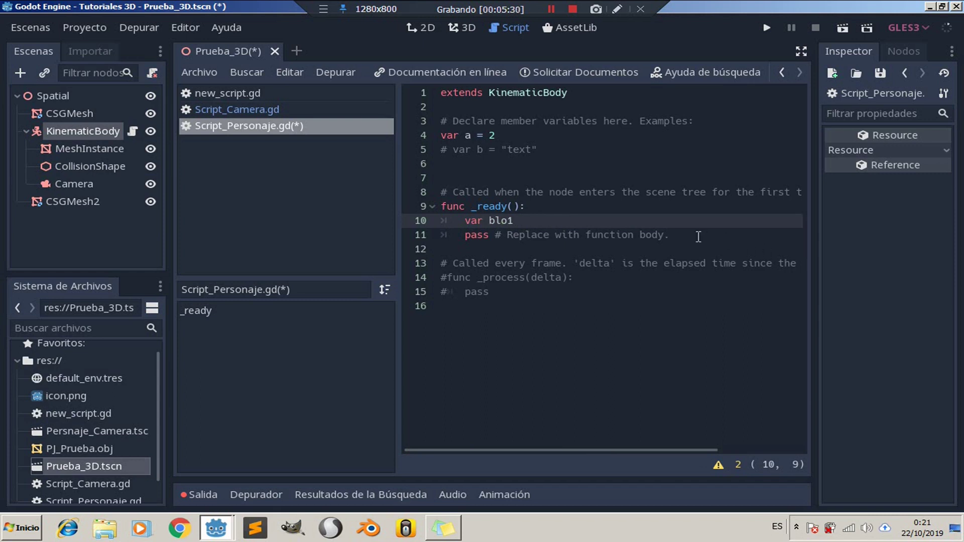
Delete the var blo1 and pass lines and retype an indented pass in _ready.
left_click_drag(697, 236, 374, 225)
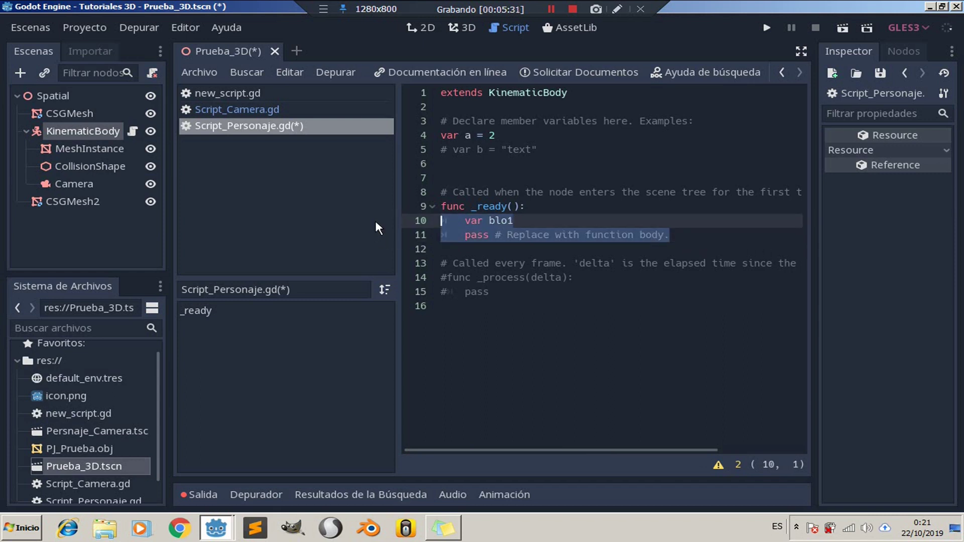
key("BackSpace")
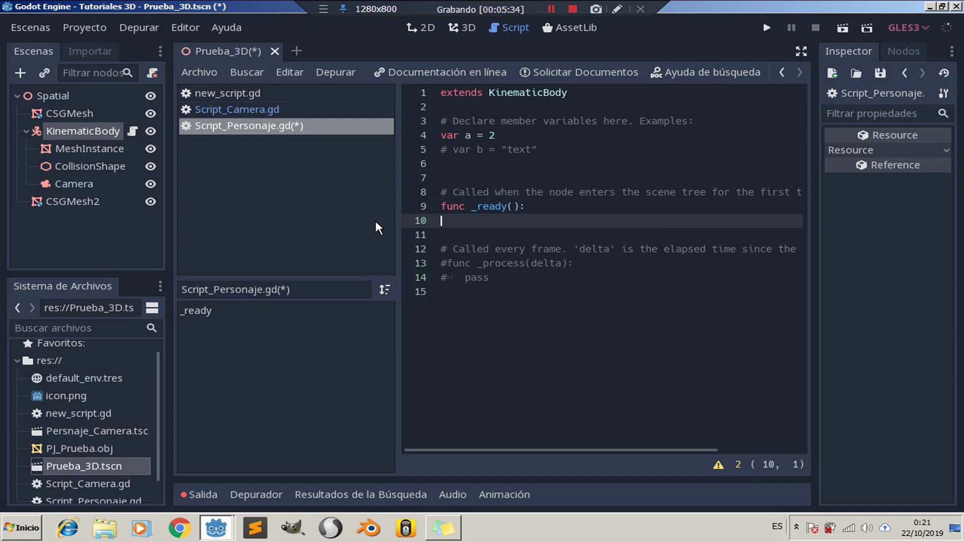
key("Tab")
type("PASS")
key("Tab")
key("BackSpace")
key("BackSpace")
key("BackSpace")
key("BackSpace")
key("BackSpace")
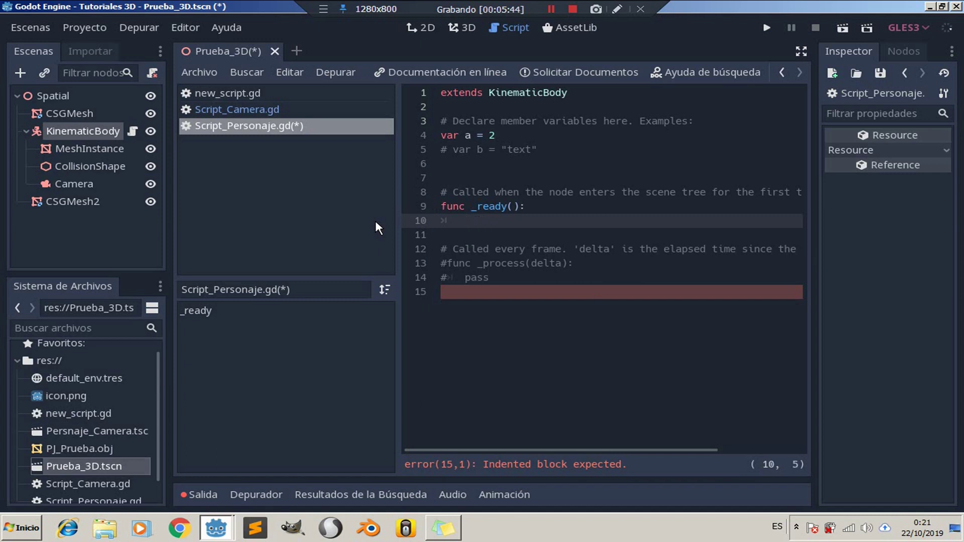
type("pass")
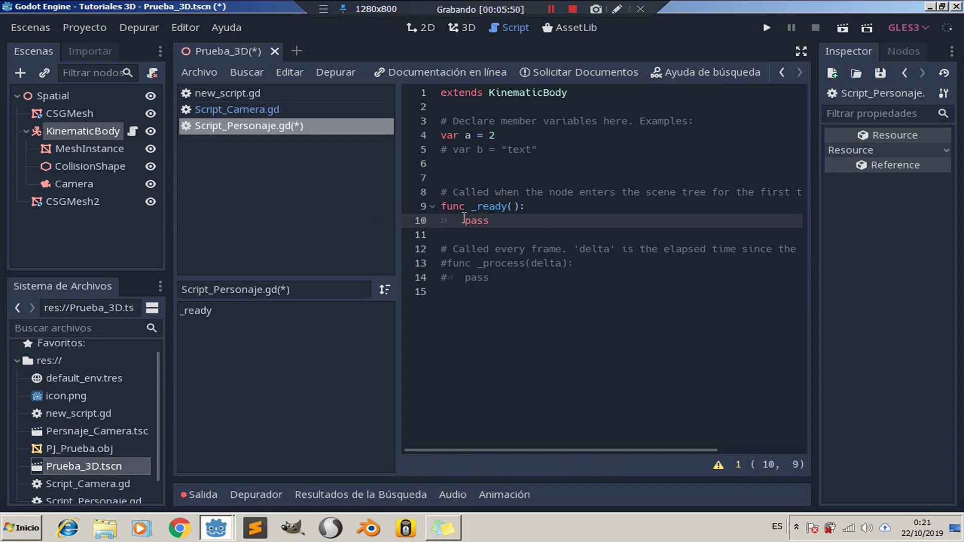
left_click_drag(463, 220, 495, 221)
left_click(496, 249)
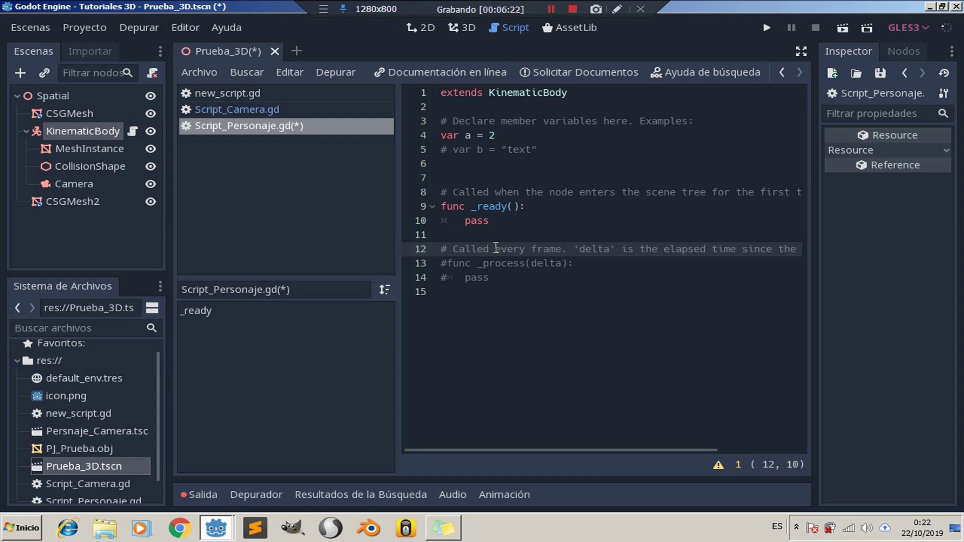
Add a 'mund' line above pass in _ready and comment it out with Ctrl+K.
left_click(538, 206)
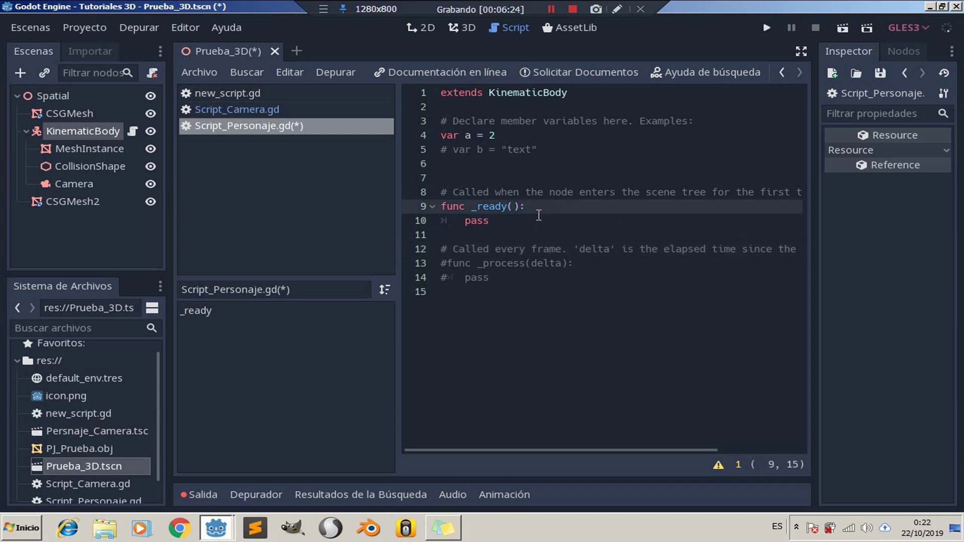
key("Return")
type("mund")
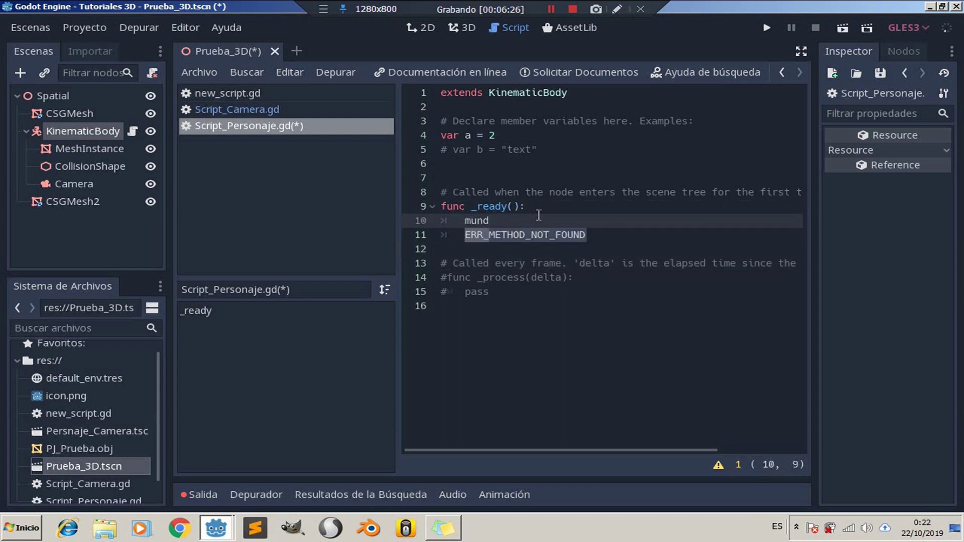
key("ctrl+k")
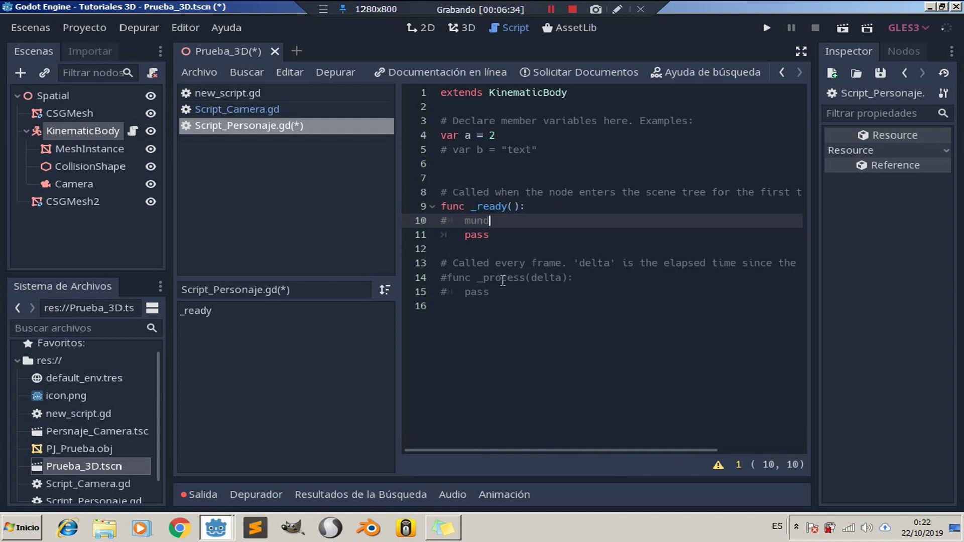
left_click_drag(500, 295, 481, 279)
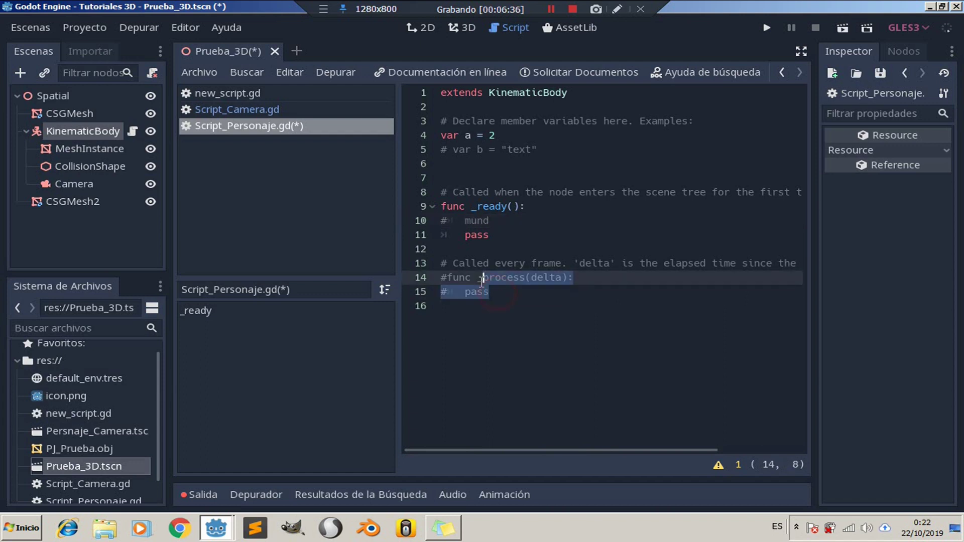
Uncomment the _process(delta) function with Ctrl+K.
key("ctrl+c")
key("ctrl+k")
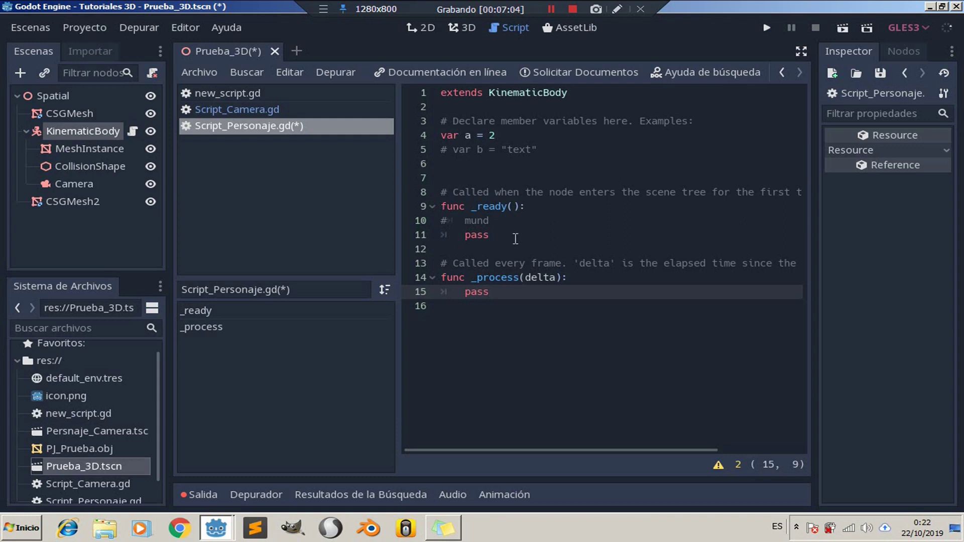
Uncomment mund and add an indented 'vida = 100' line below it in _ready.
left_click(496, 219)
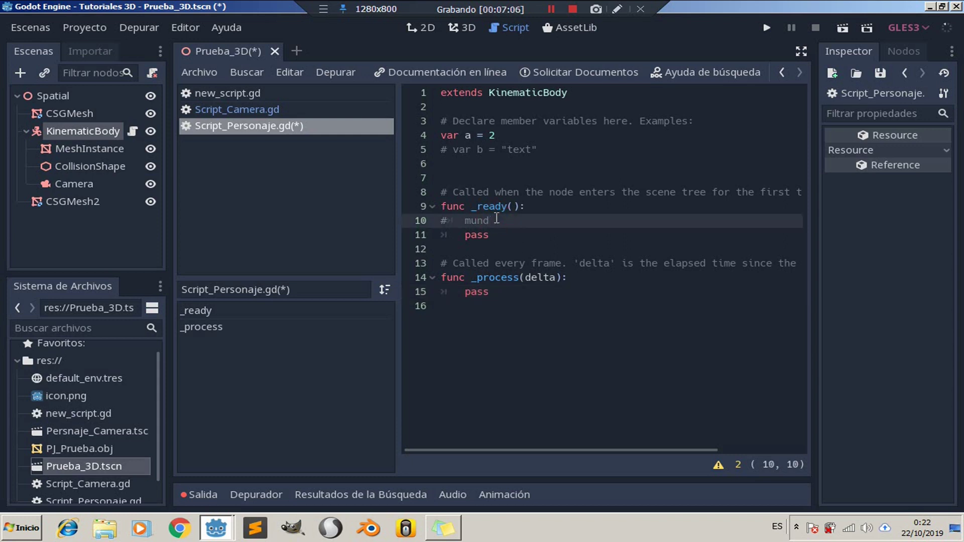
key("Return")
type("vida")
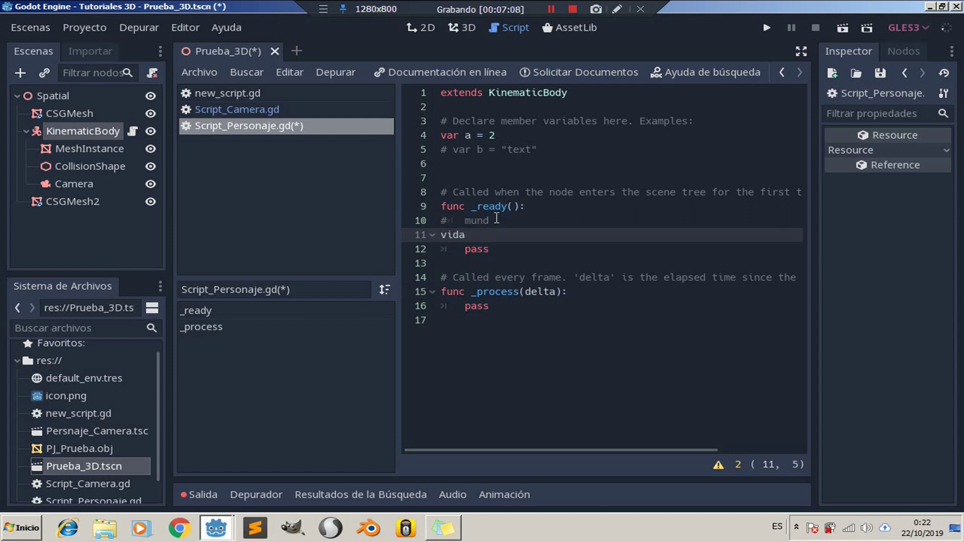
left_click(447, 221)
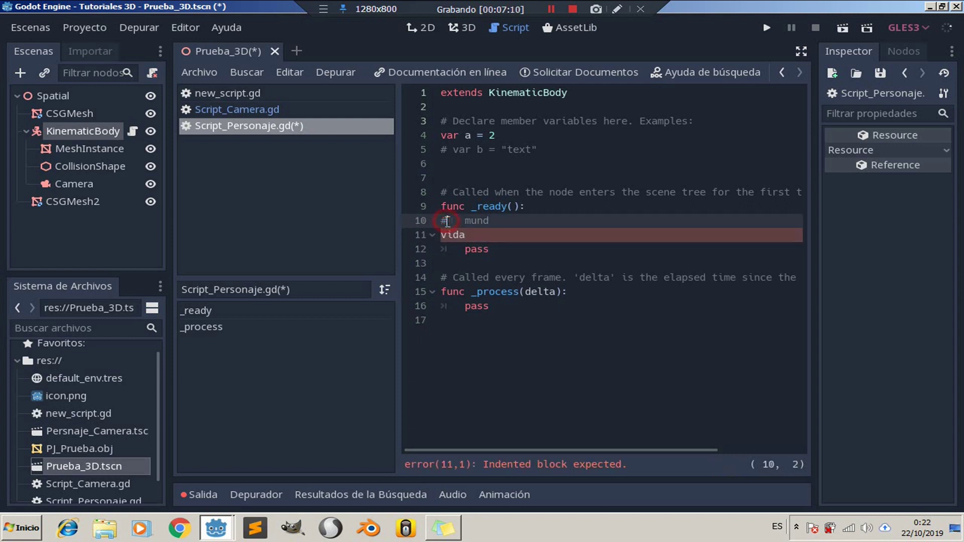
key("BackSpace")
left_click(440, 236)
key("Tab")
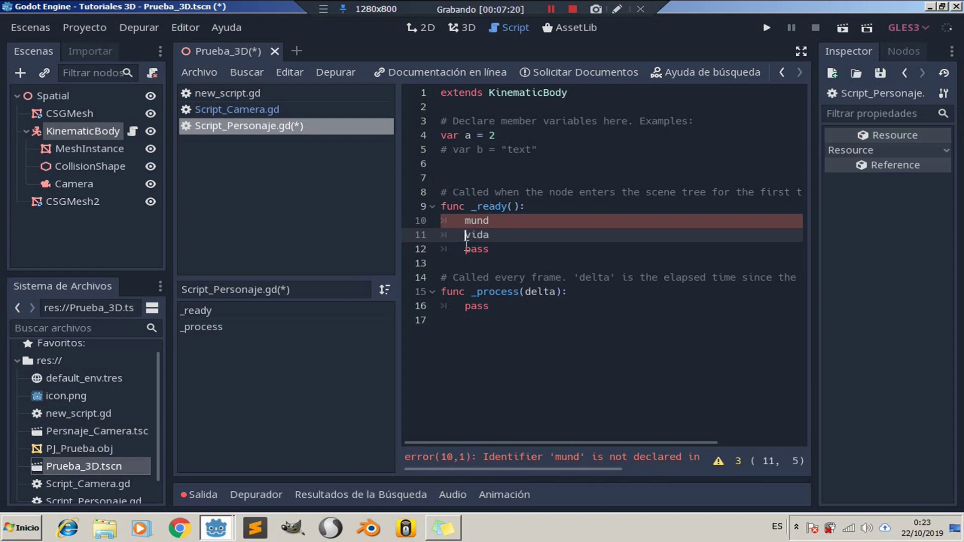
left_click(509, 232)
type("=")
type(" 100")
Declare var vida = 100 below var a = 2 and close the print call on line 7.
left_click(538, 132)
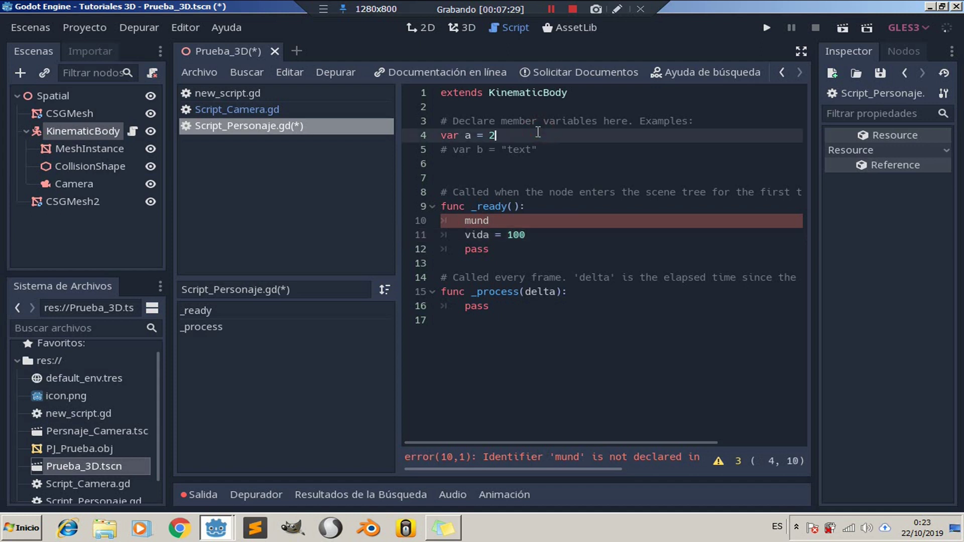
key("Return")
type("var vida = 100")
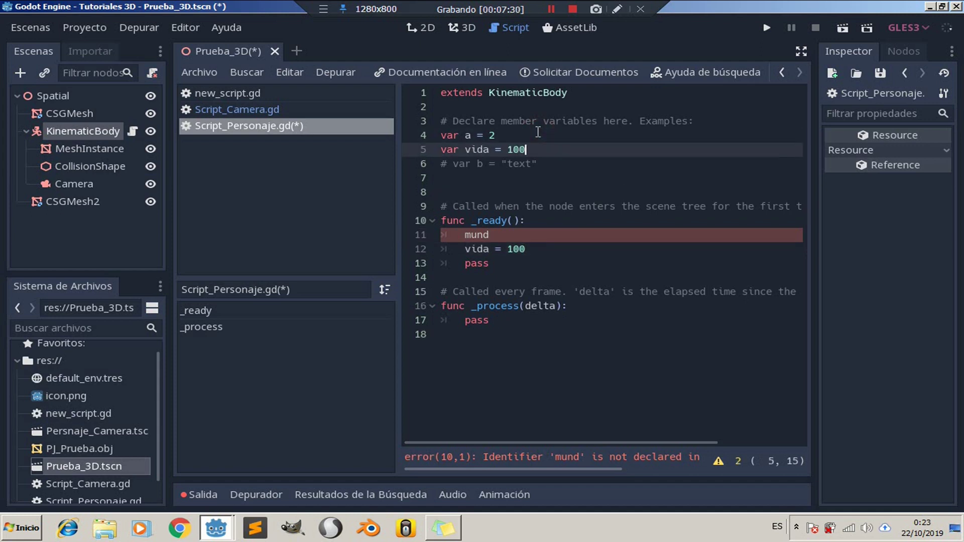
left_click(547, 176)
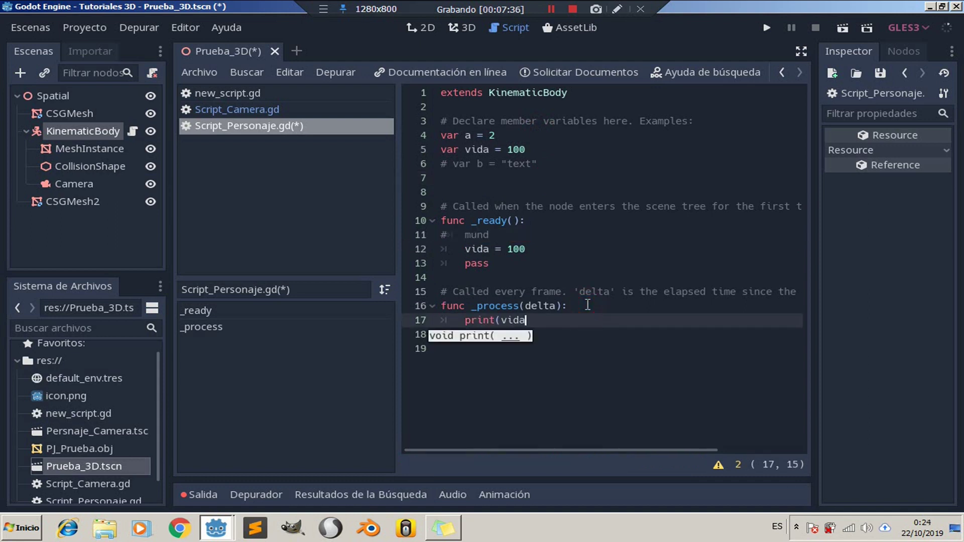
type(")")
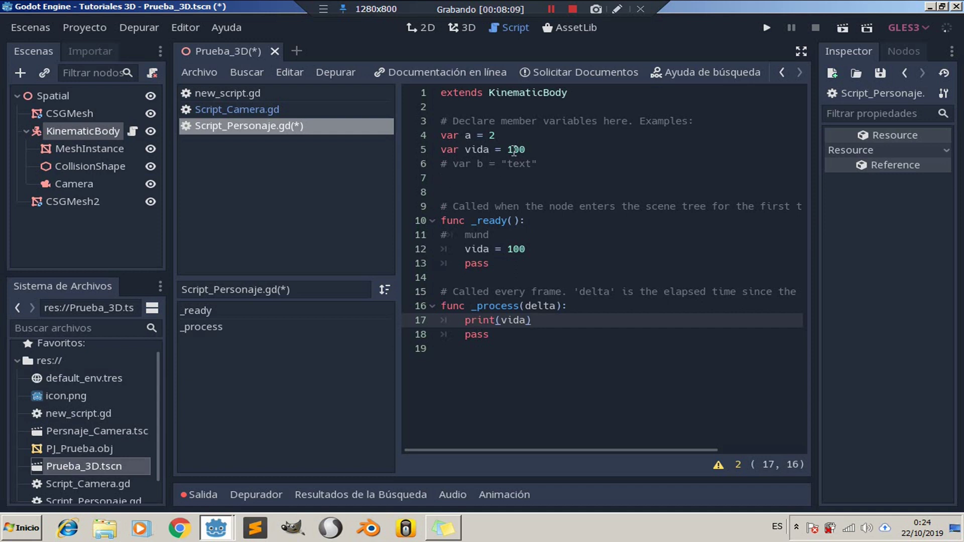
Replace the line 3 comment with 'Aqui se almacena la salud'.
left_click_drag(448, 121, 691, 116)
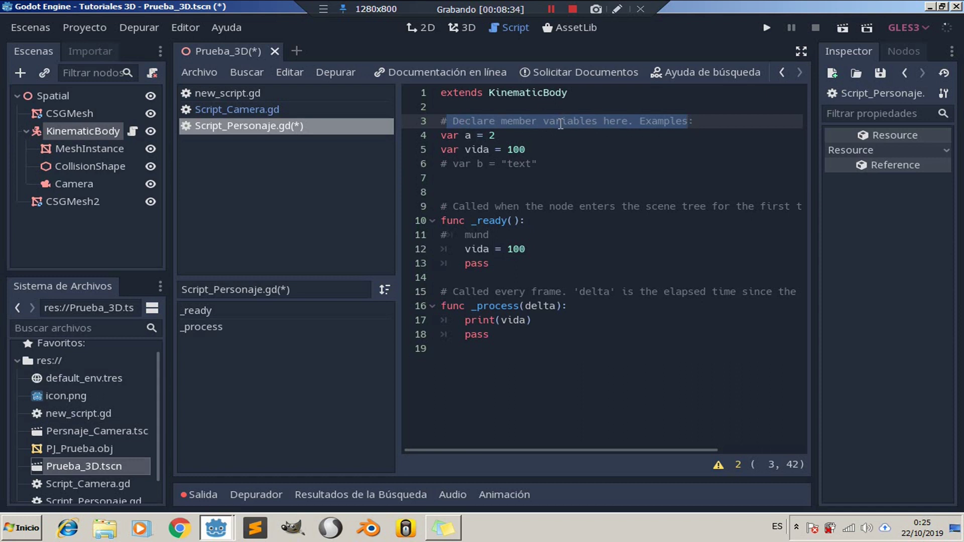
left_click(472, 120)
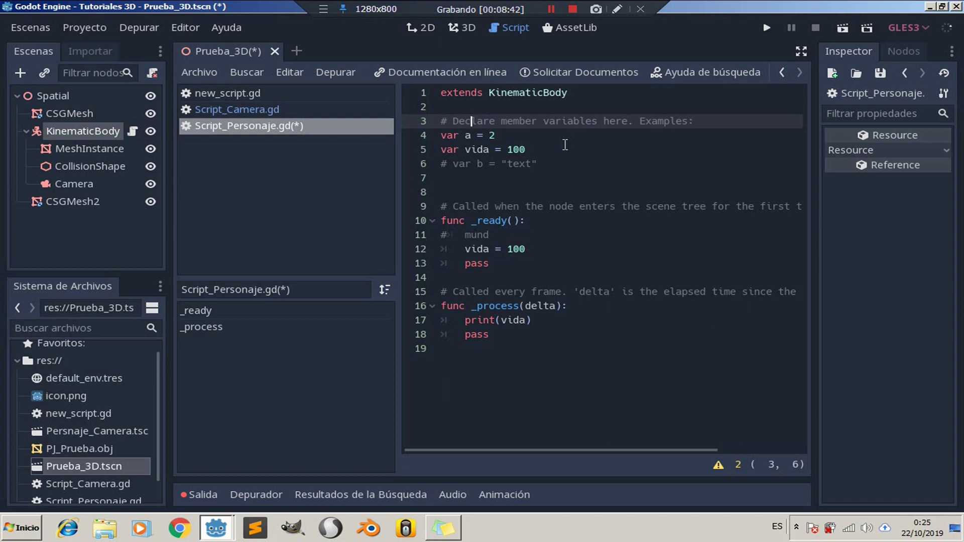
triple_click(510, 134)
left_click_drag(694, 121, 453, 120)
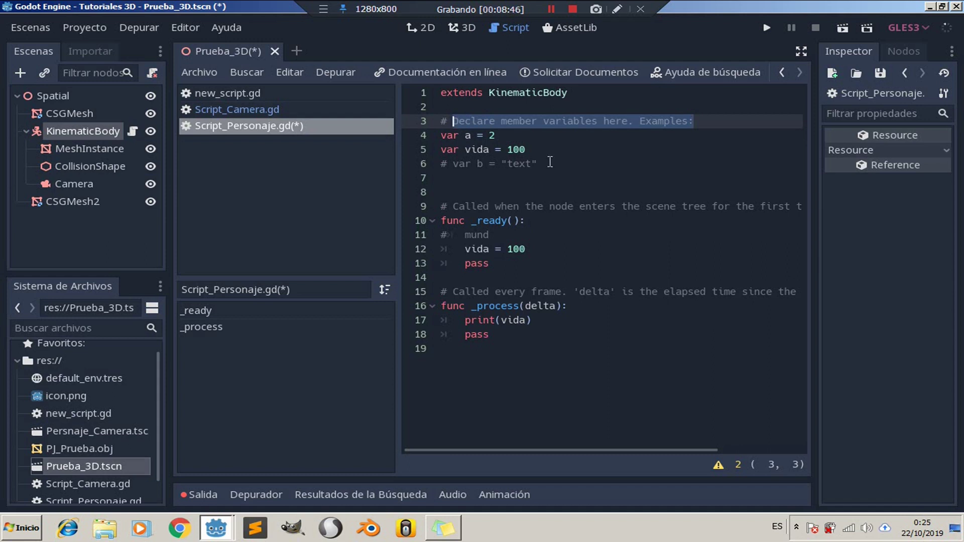
type("Aqui se almacena la salud")
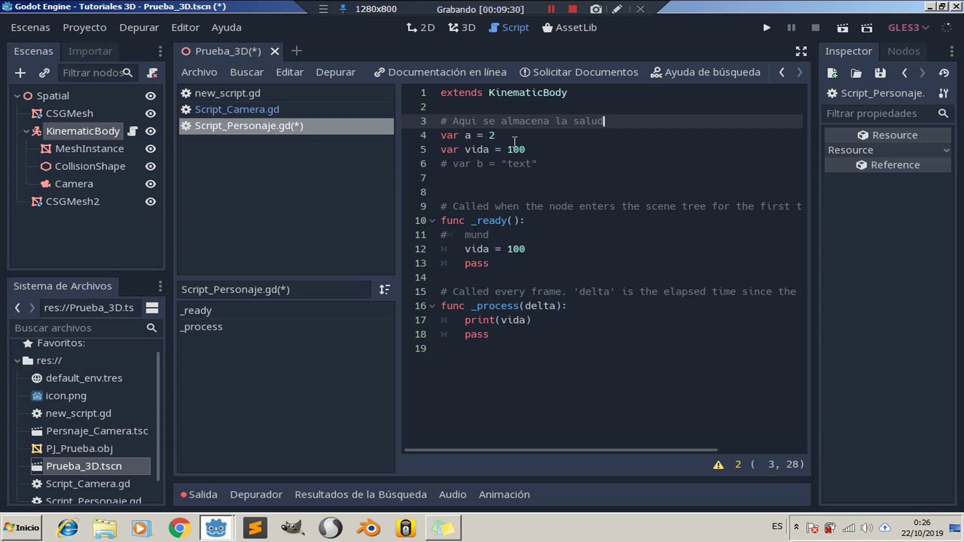
left_click(465, 136)
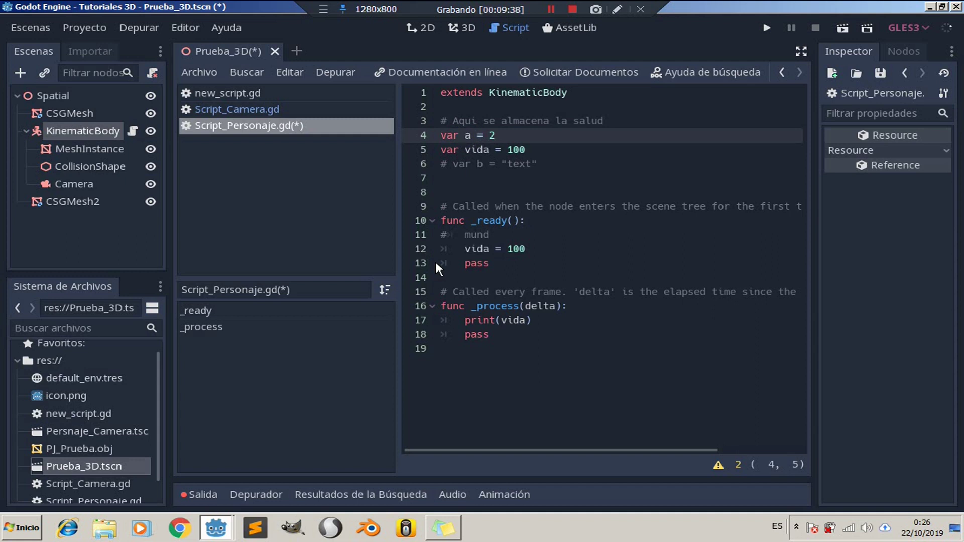
Make line 4 var int a = 2 and add var float b = 1.0 below it.
type("int")
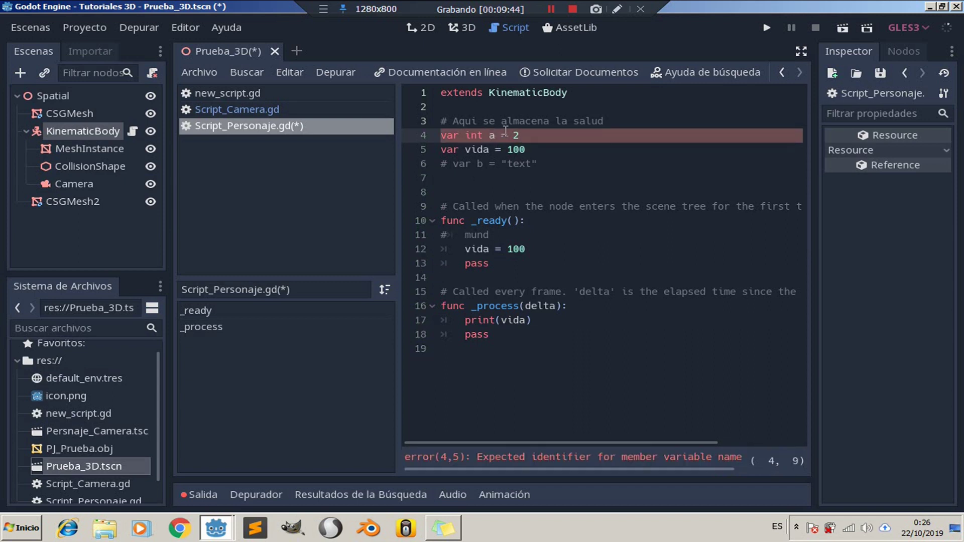
left_click(528, 136)
key("Return")
type("var ")
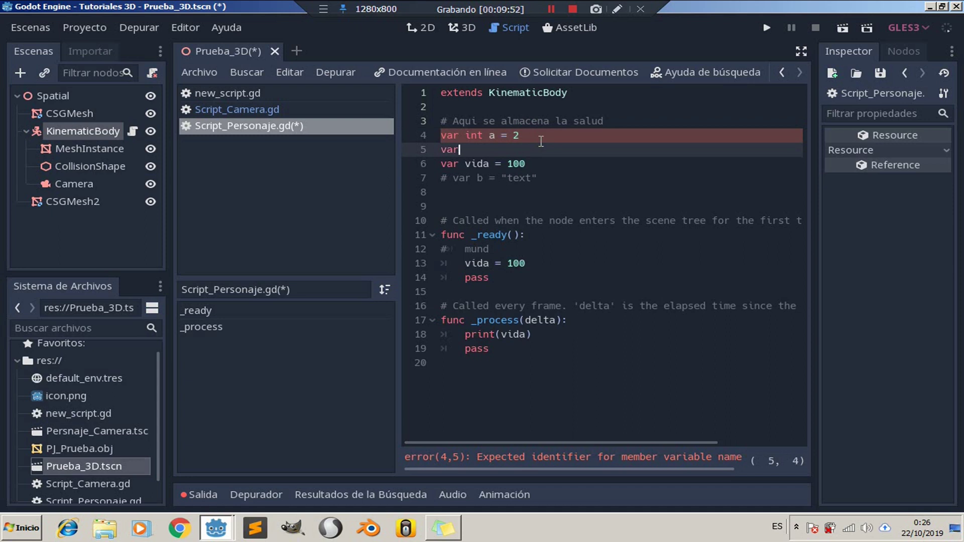
type("float b")
type(" = ")
type("1")
type(".0")
Add var string c = 'texto' and point out the int, float and string types.
key("Return")
type("var string")
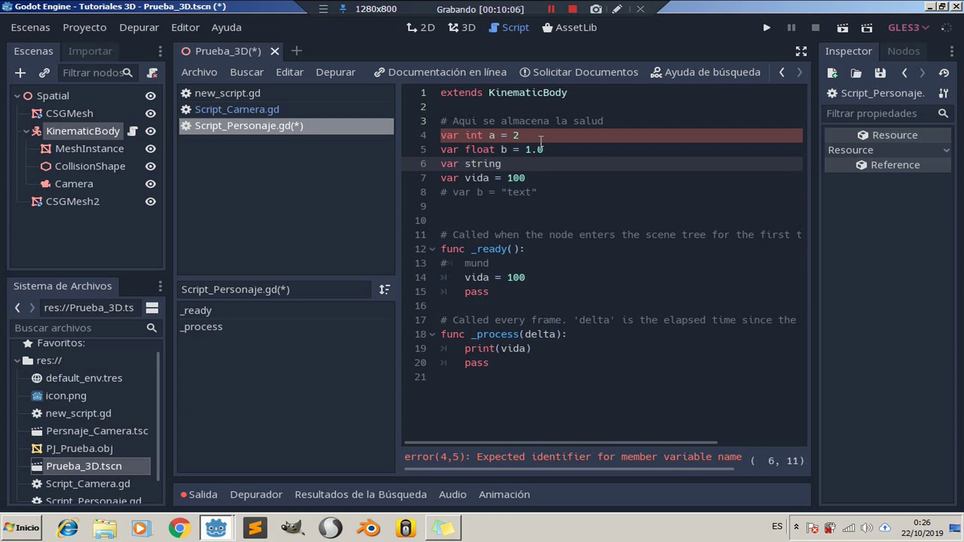
type(" c")
type(" = \"")
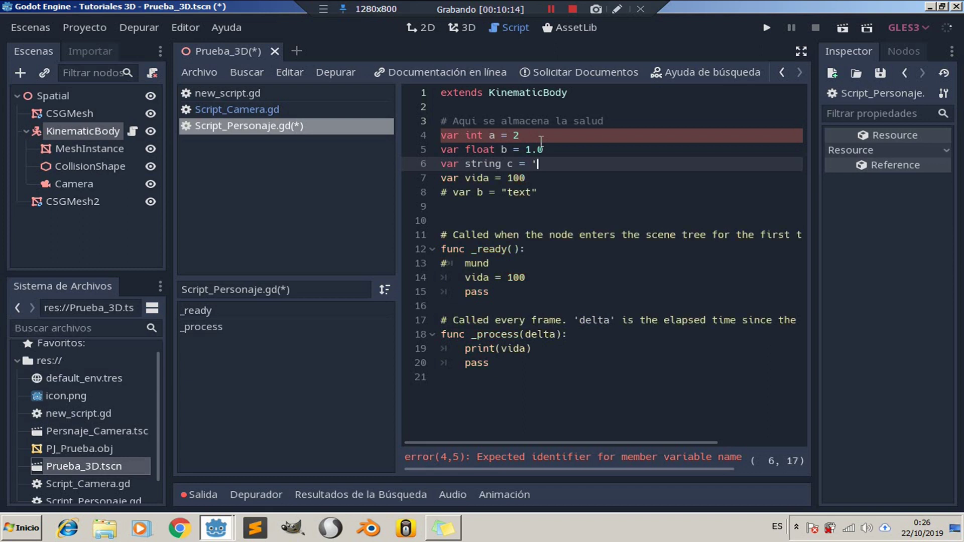
type("texto'")
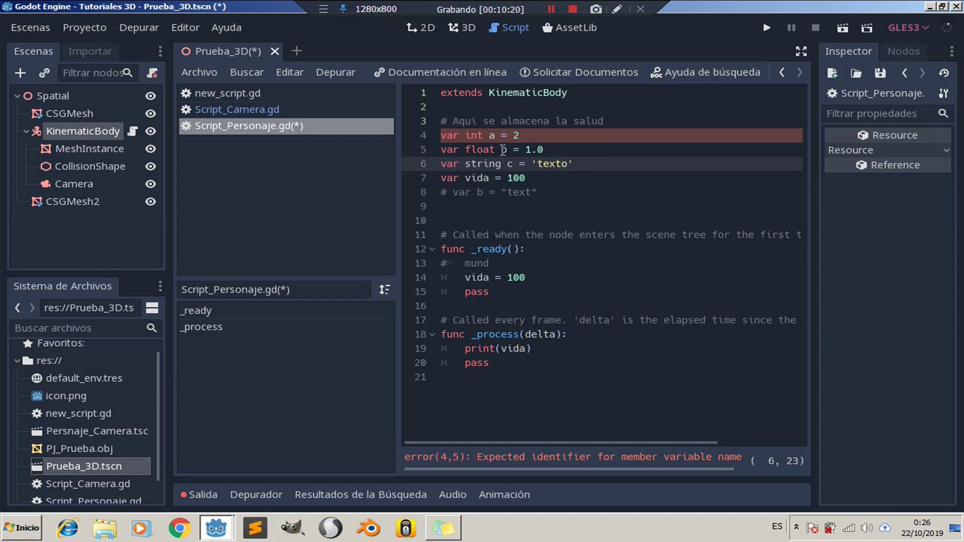
left_click(470, 135)
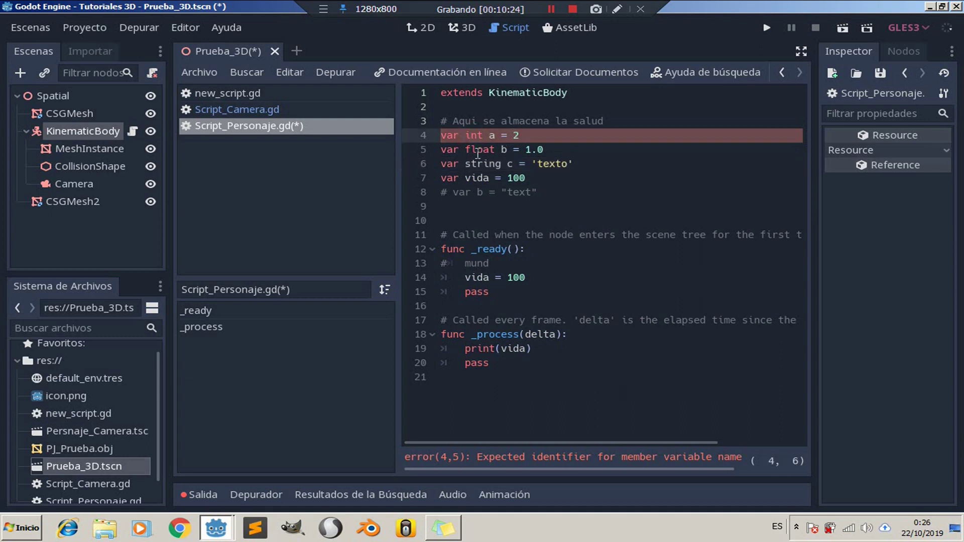
left_click(477, 149)
left_click(555, 149)
left_click(525, 149)
left_click(486, 164)
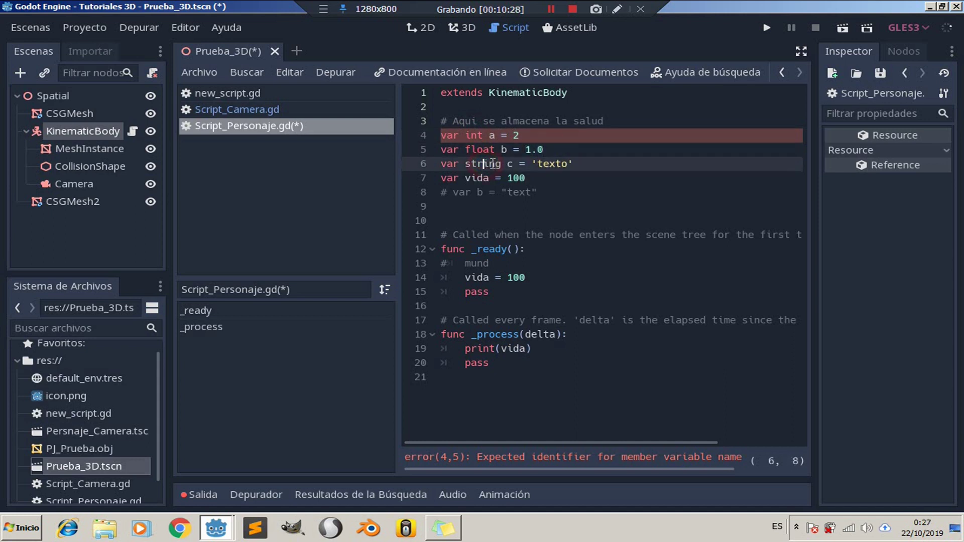
left_click(604, 165)
Add var bool r = true below the string declaration.
key("Return")
type("var nb")
key("BackSpace")
key("BackSpace")
type("bool")
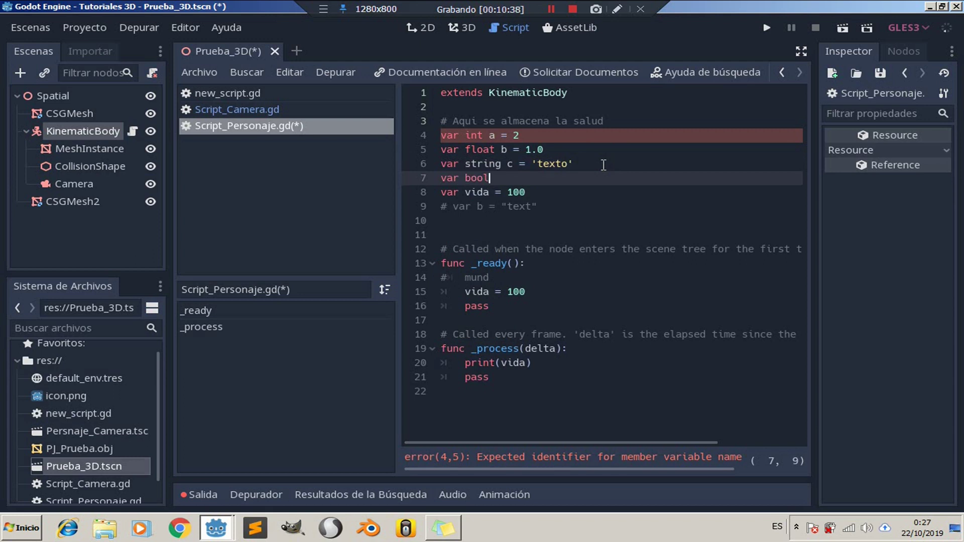
type(" r")
type(" = true")
left_click(477, 135)
Remove the int and float types so lines 4 and 5 read var a = 2 and var b = 1.0.
key("BackSpace")
key("BackSpace")
key("BackSpace")
key("BackSpace")
left_click(522, 139)
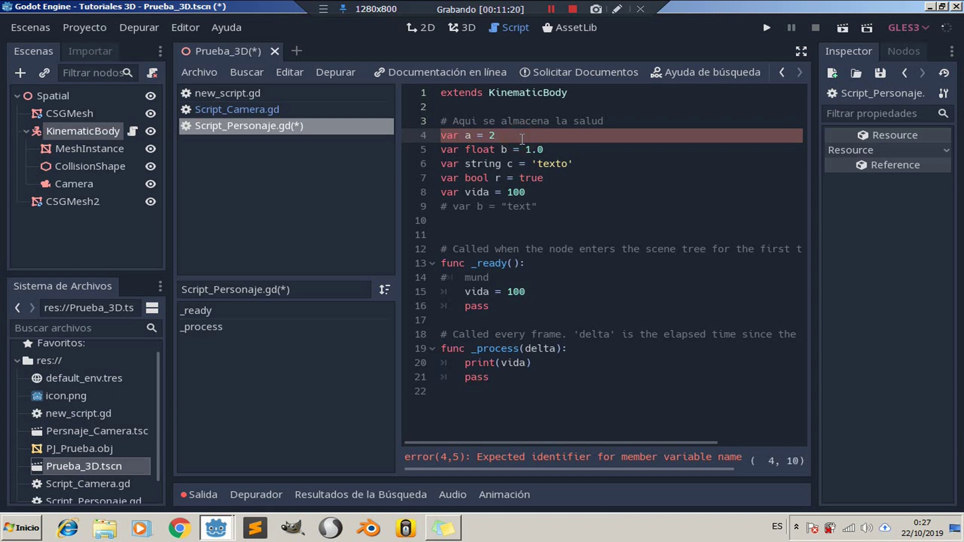
double_click(477, 149)
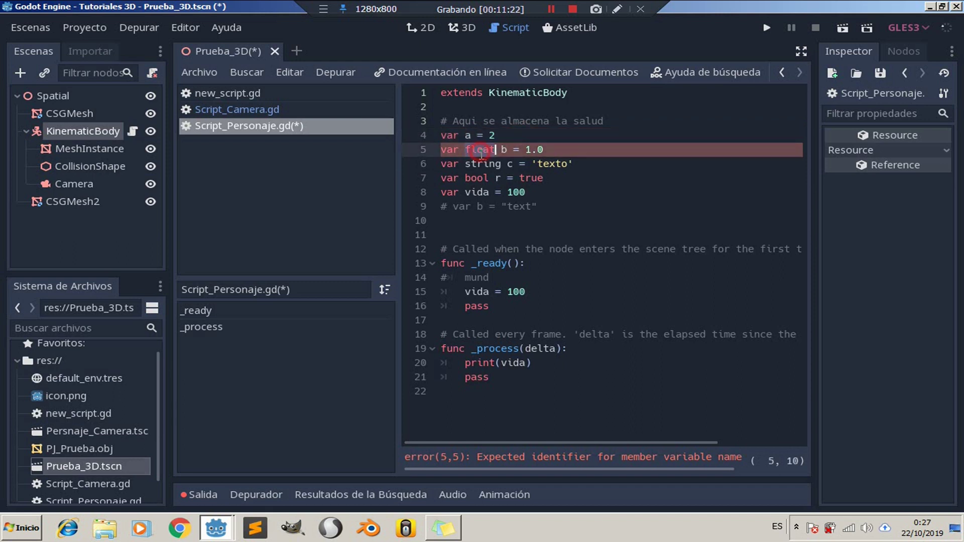
key("BackSpace")
key("BackSpace")
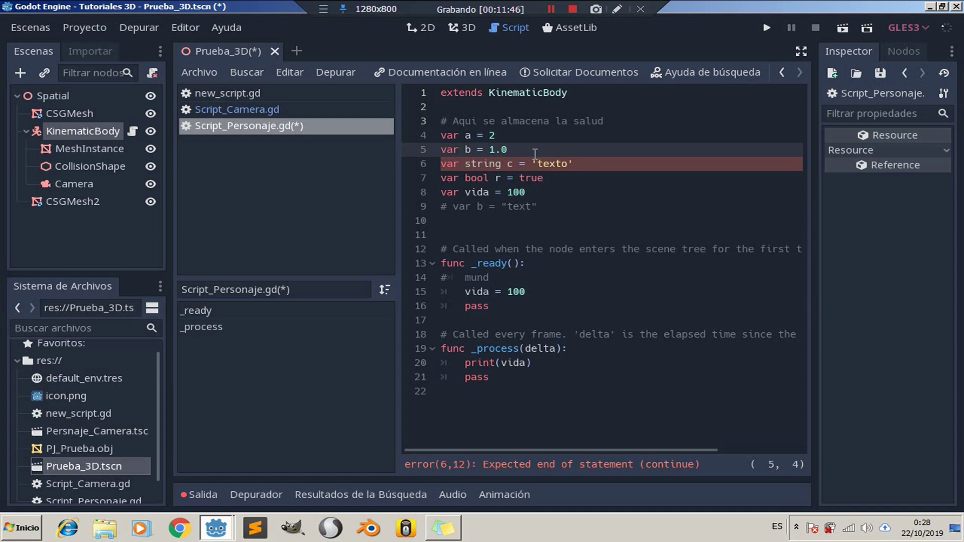
Change vida = 100 in _ready to vida = "vivo".
left_click(536, 289)
left_click_drag(525, 291, 508, 292)
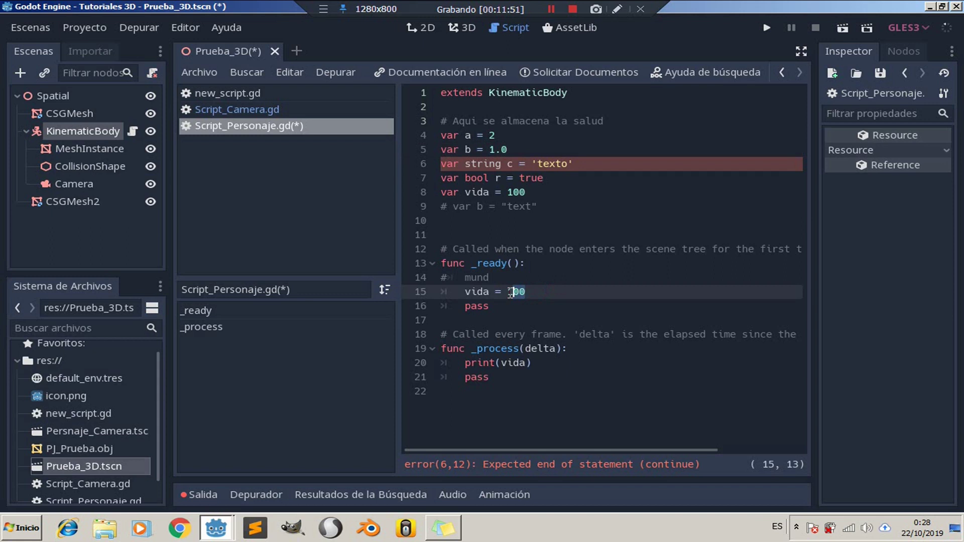
type("\"")
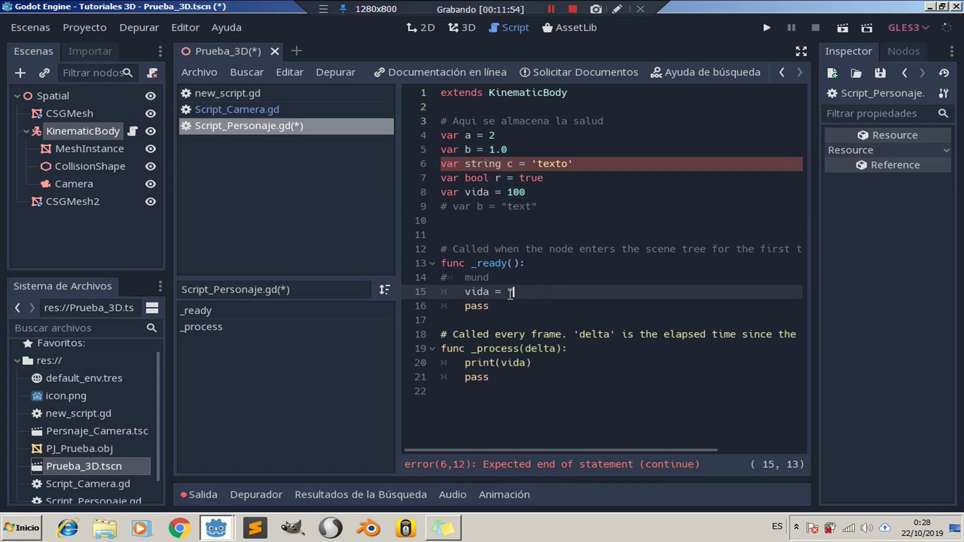
type("vivo\"")
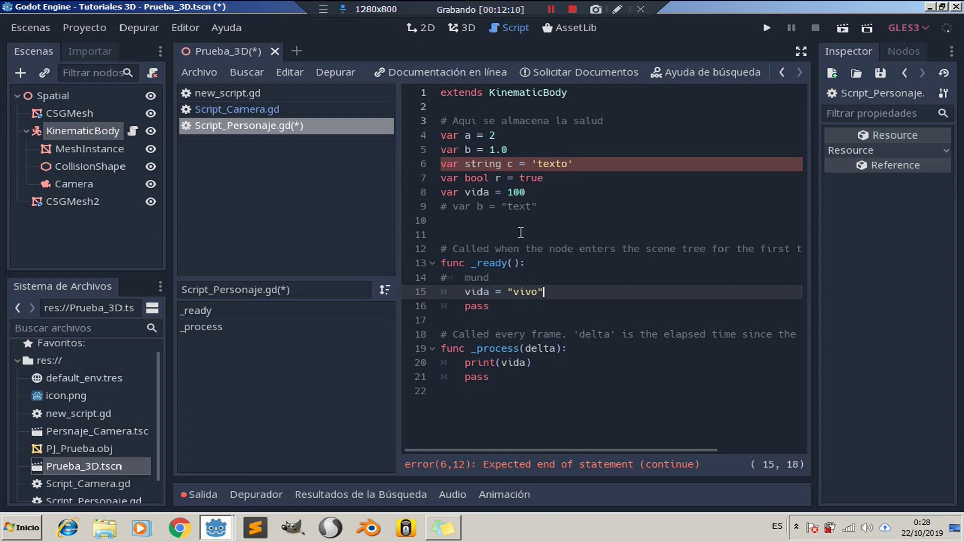
Delete the string and bool types from c and r on lines 6 and 7.
left_click(529, 135)
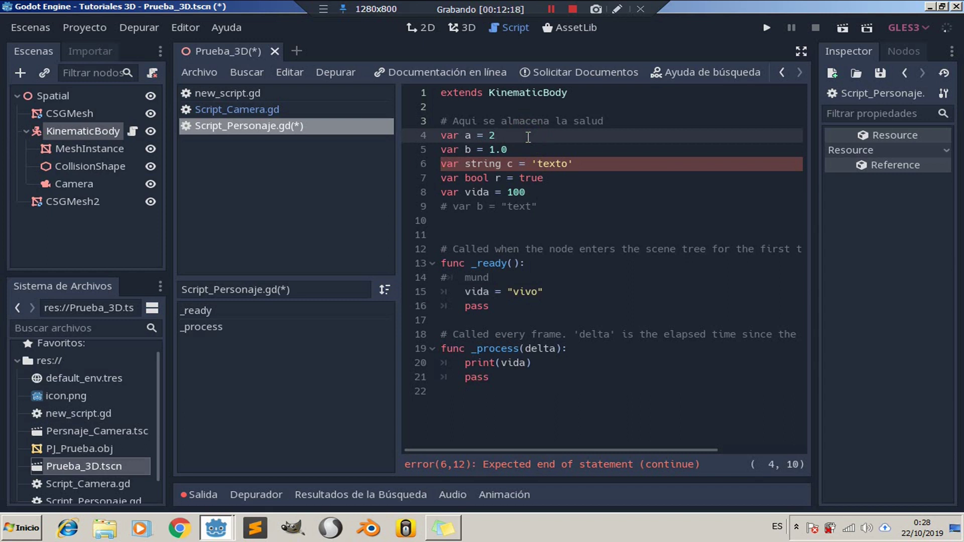
double_click(486, 166)
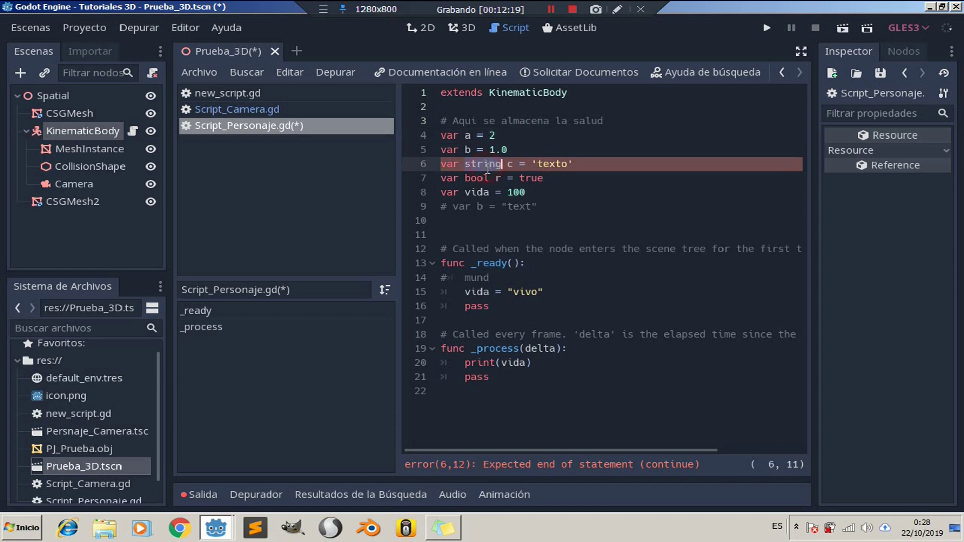
key("BackSpace")
double_click(473, 176)
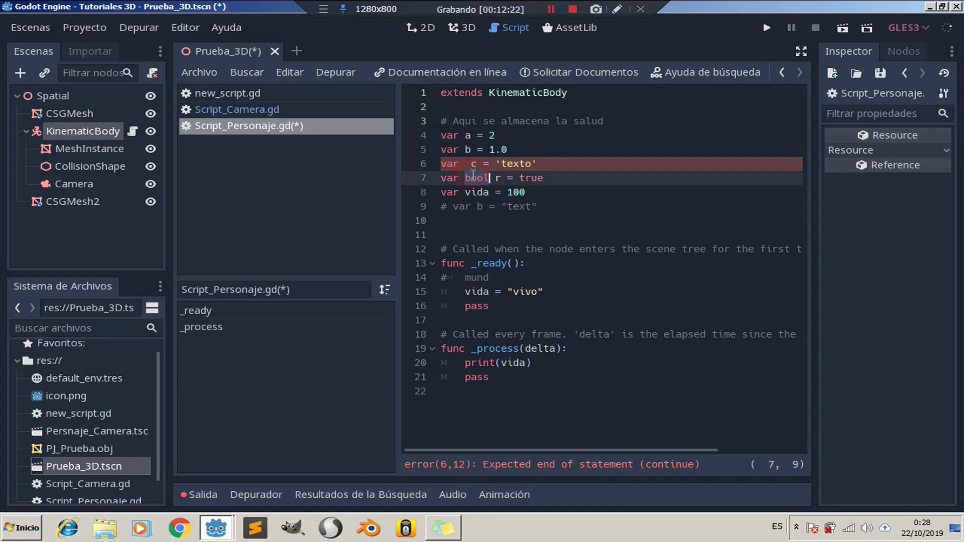
key("BackSpace")
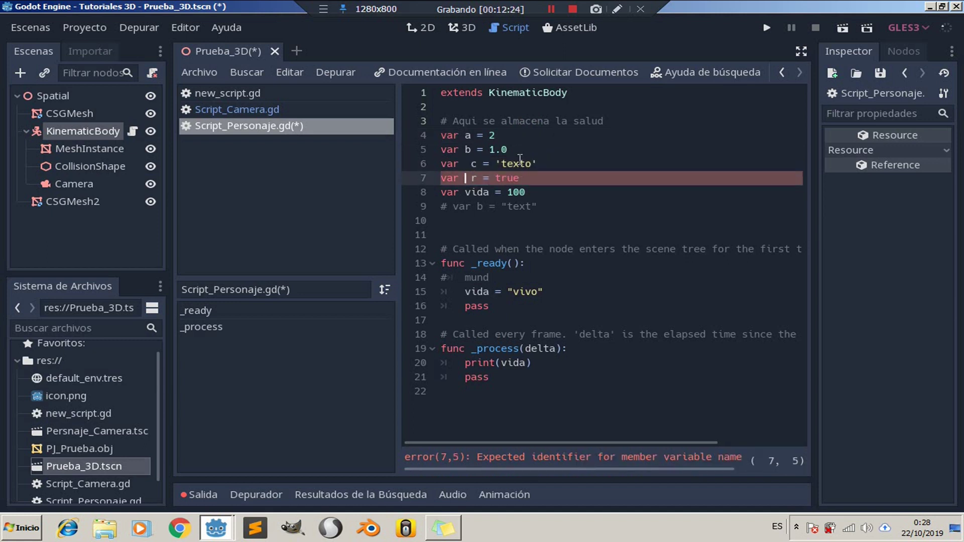
Append 'as int' to var a = 2 on line 4 and select print(vida) on line 20.
left_click(519, 137)
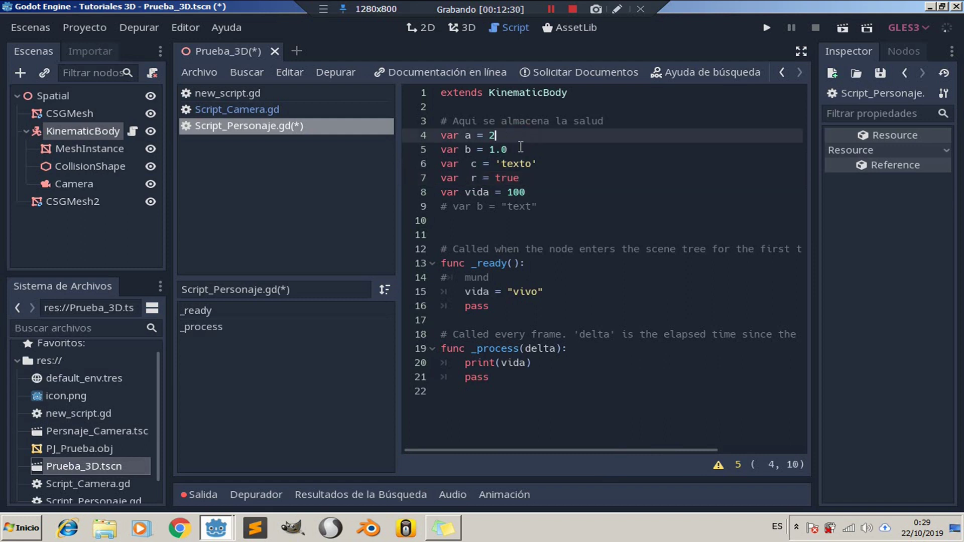
type(" a")
type("s")
type(" int")
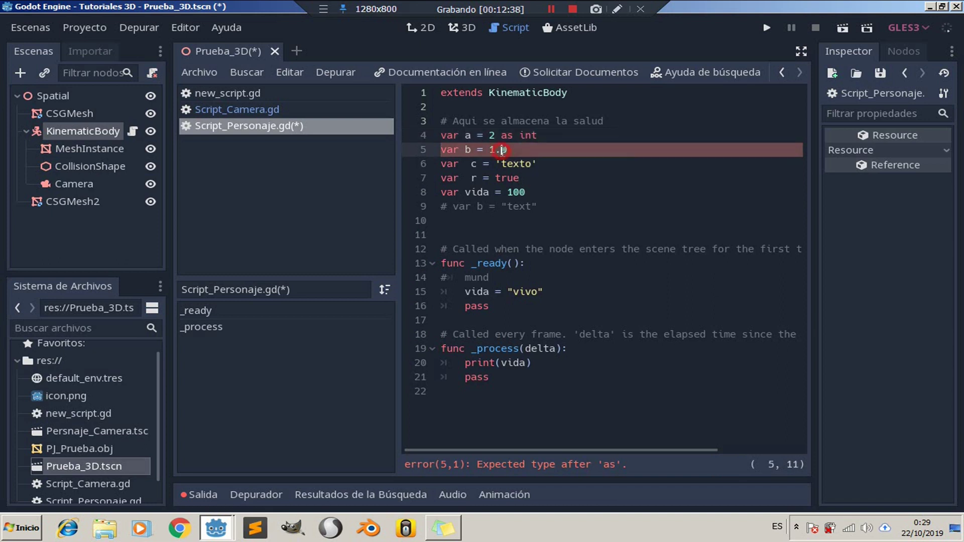
left_click(505, 150)
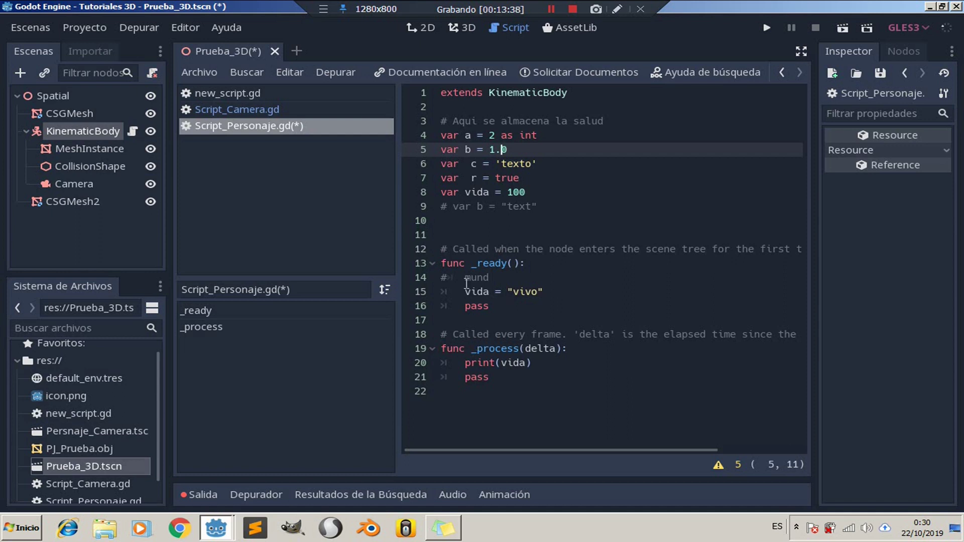
left_click_drag(464, 363, 551, 369)
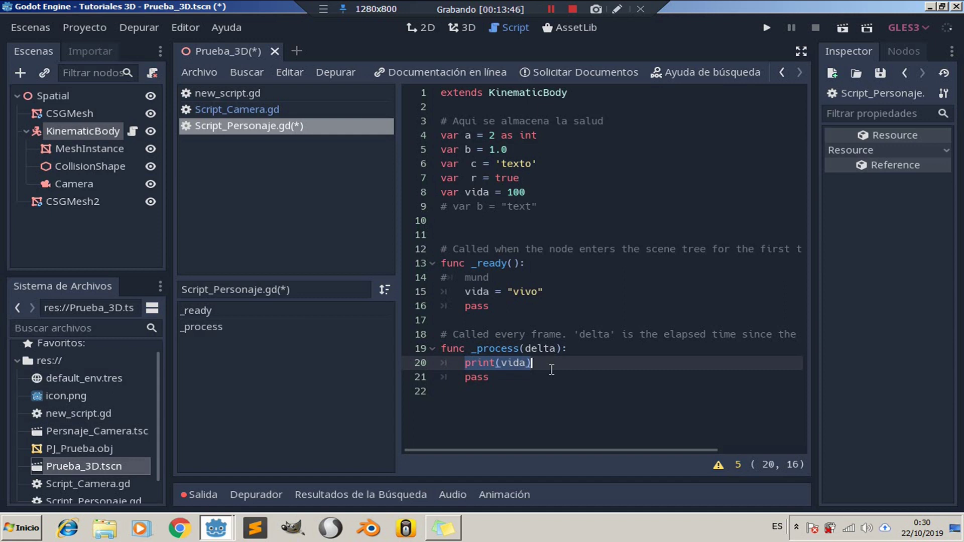
Add and then remove a 'pass' on the empty last line, leaving the script ending at line 21.
left_click(496, 363)
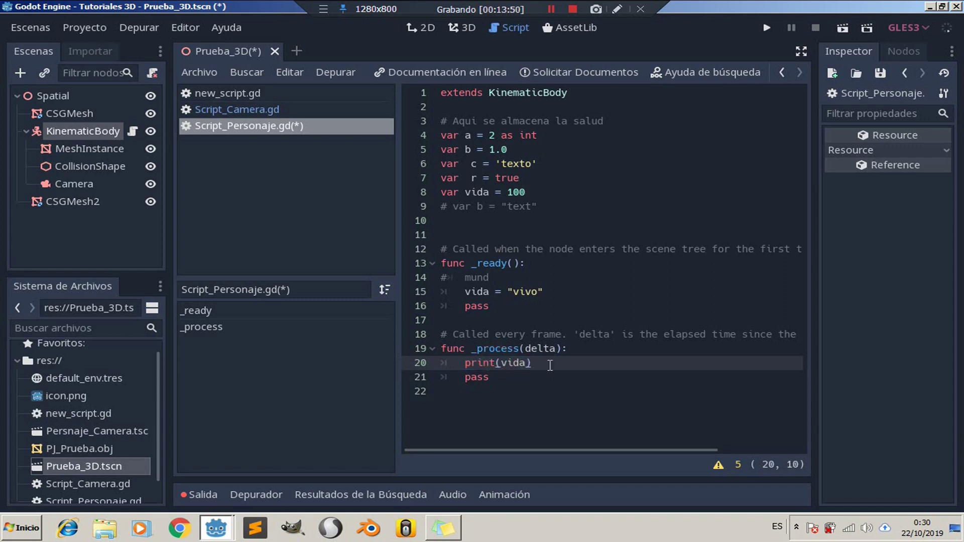
left_click_drag(555, 363, 485, 364)
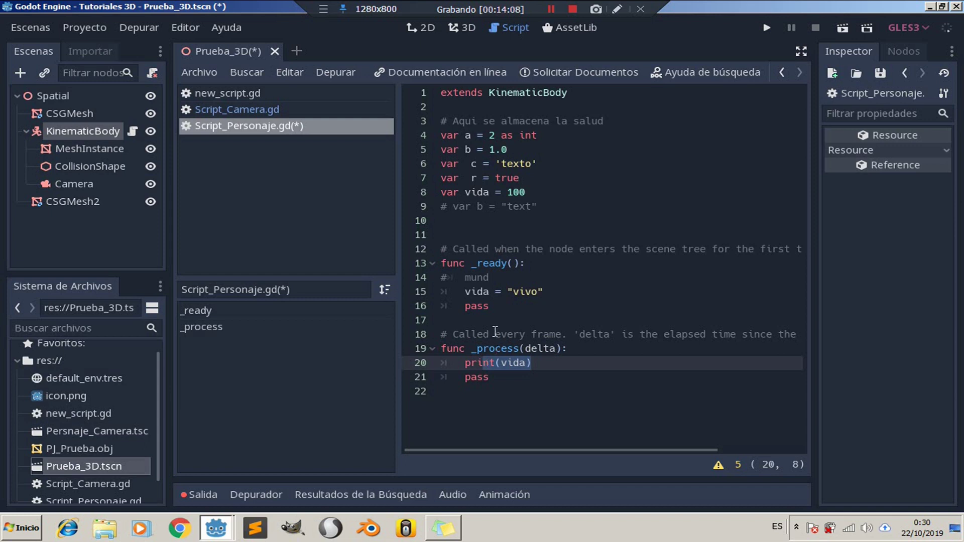
left_click(478, 393)
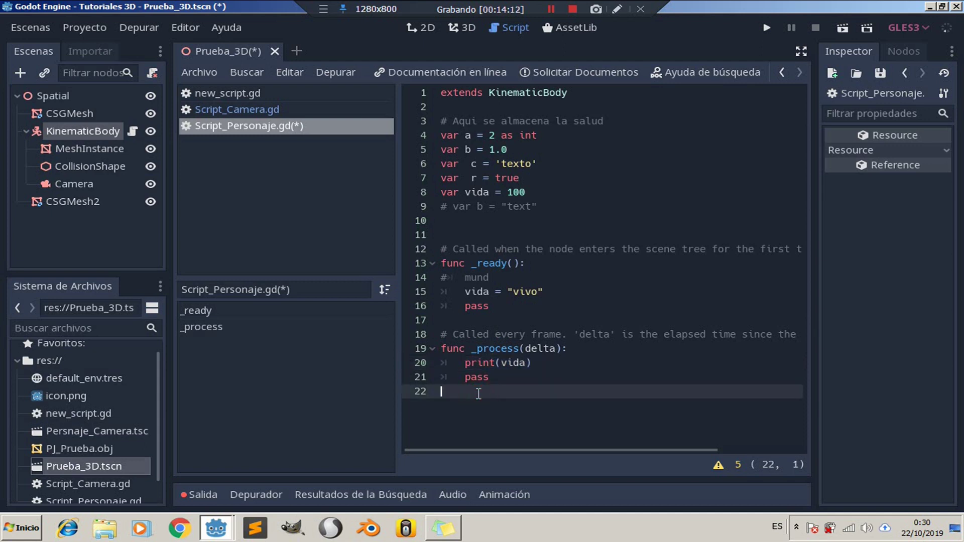
key("Tab")
type("pass")
key("BackSpace")
key("BackSpace")
key("BackSpace")
key("BackSpace")
key("BackSpace")
key("BackSpace")
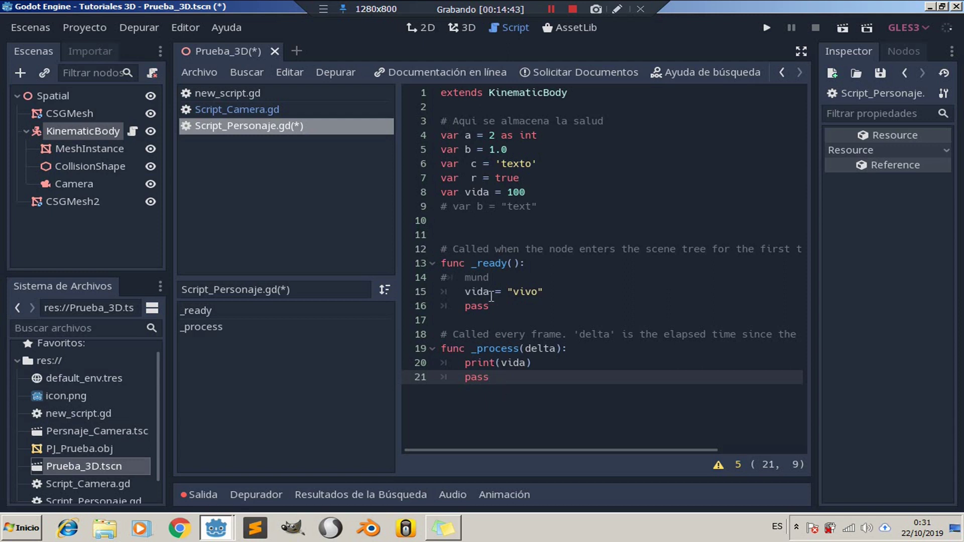
left_click(554, 294)
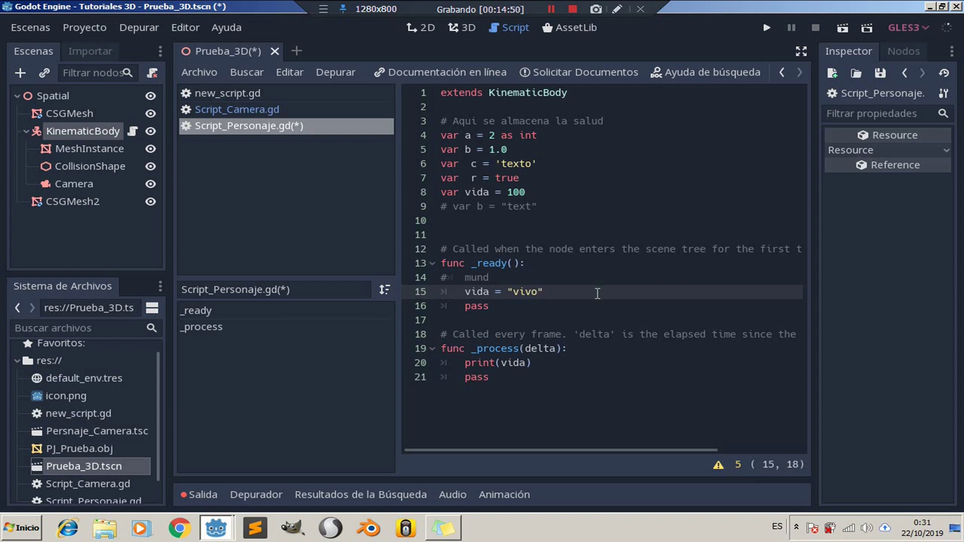
Drop vida's initial value on line 8 and add vida = a+b inside _ready.
key("Return")
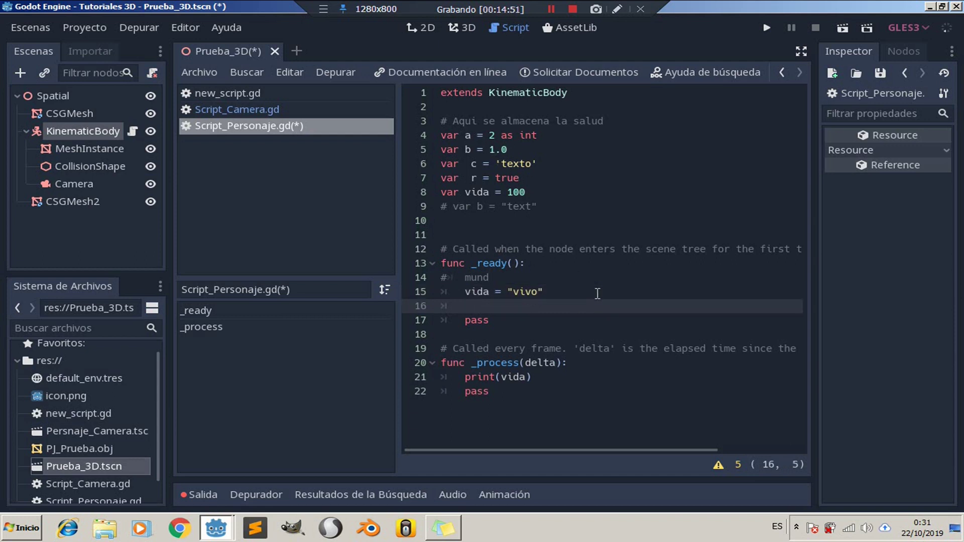
left_click_drag(544, 192, 493, 192)
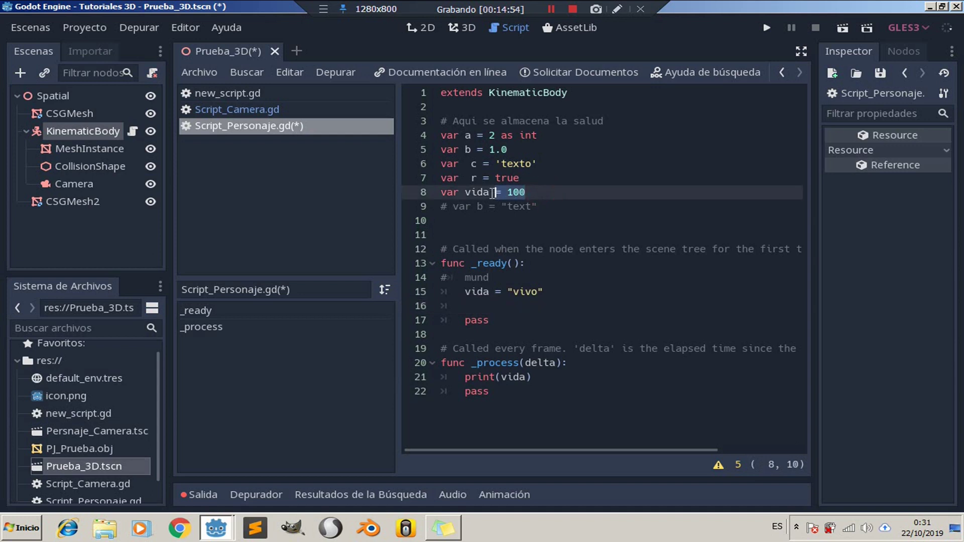
key("BackSpace")
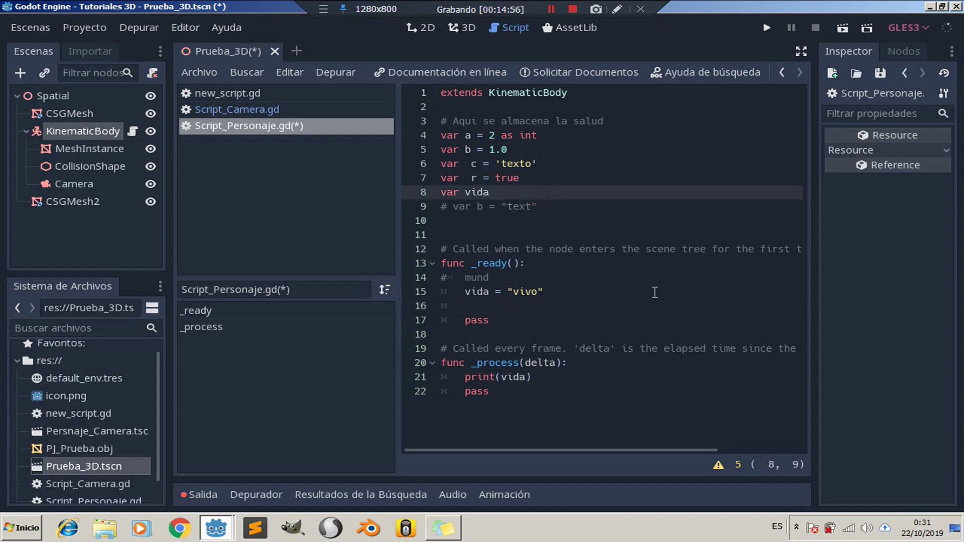
left_click(561, 296)
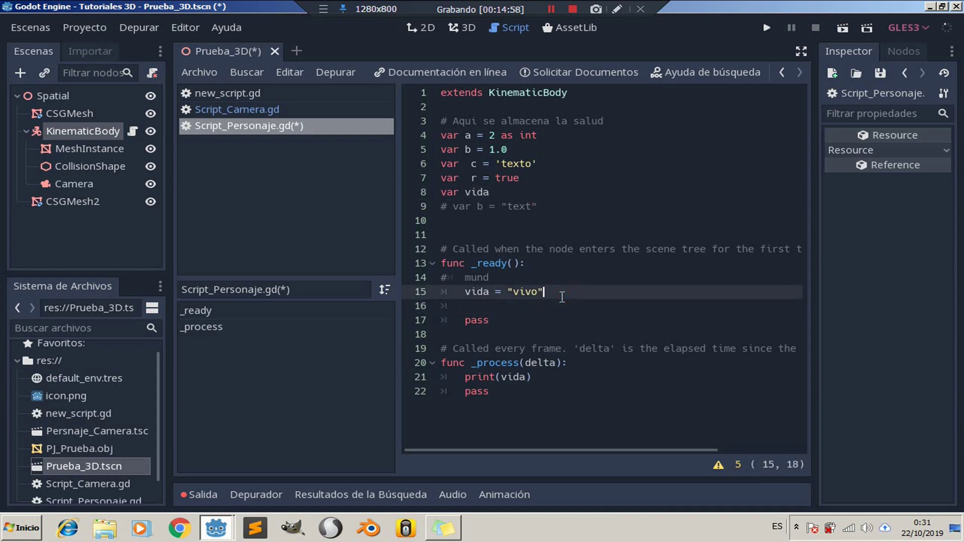
key("Return")
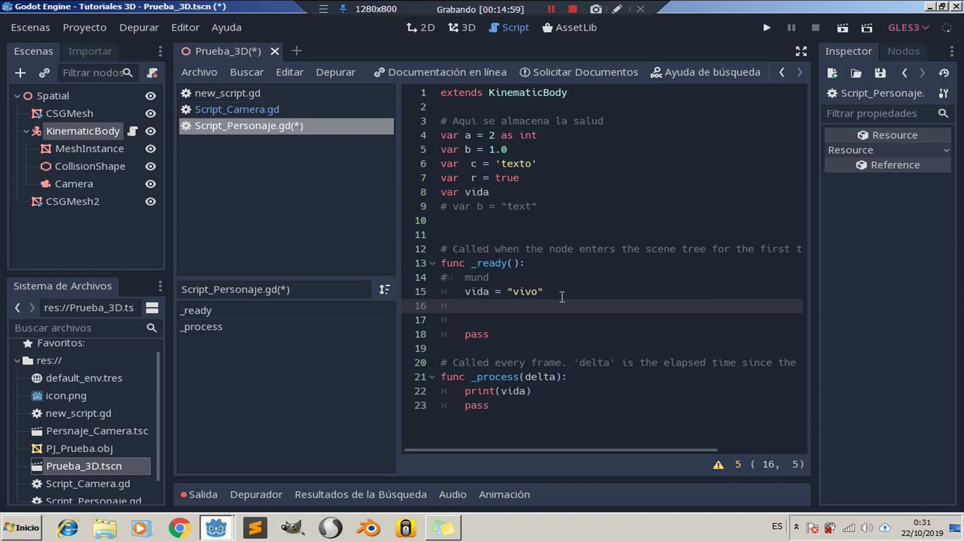
type("vida")
type(" =")
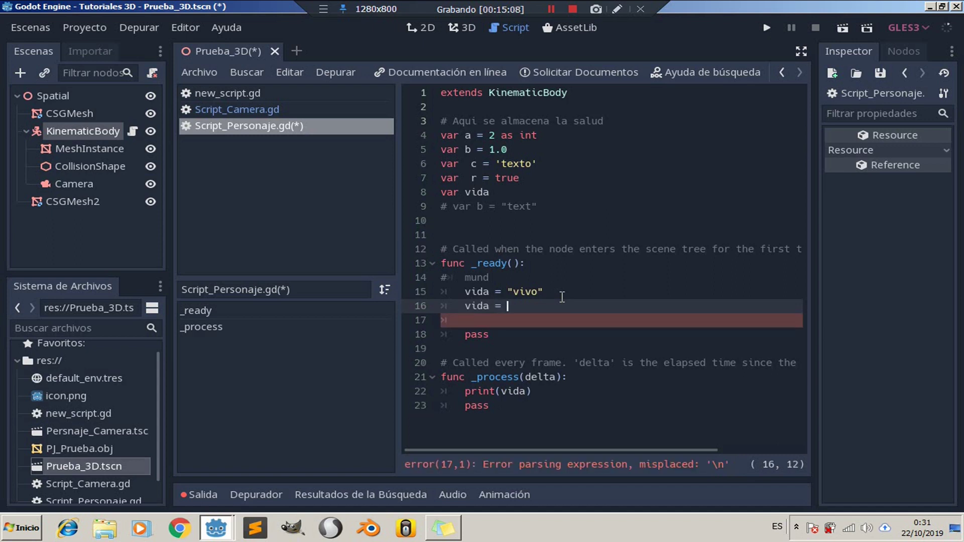
type(" a")
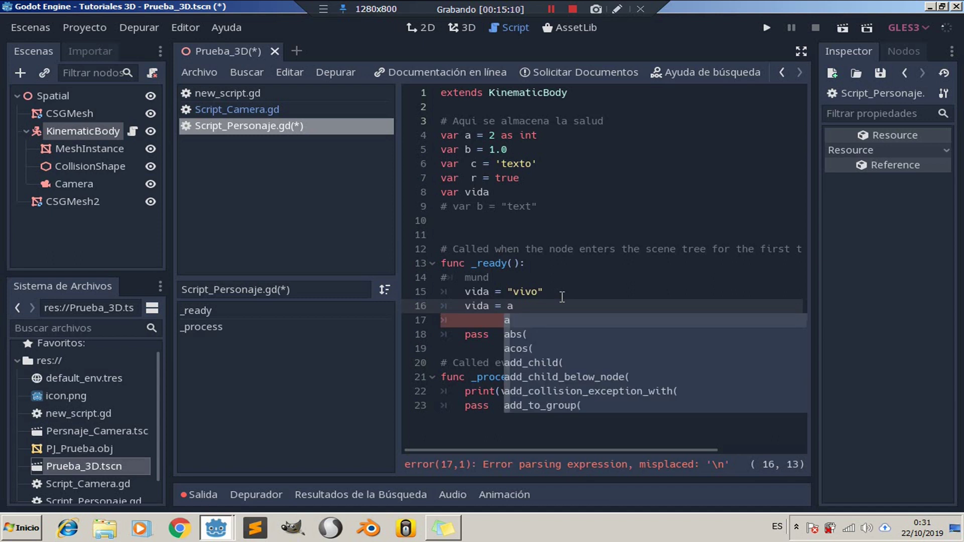
type("+b")
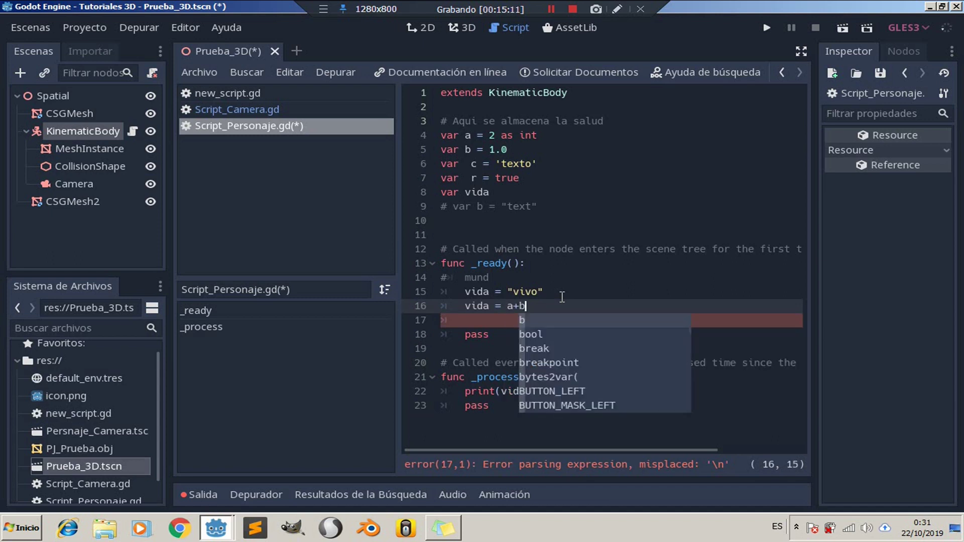
left_click(547, 277)
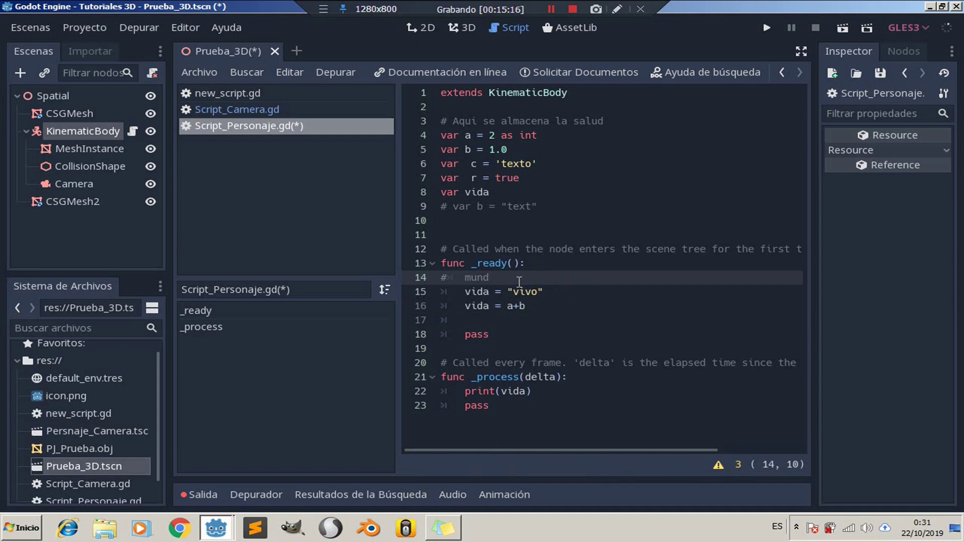
left_click(545, 305)
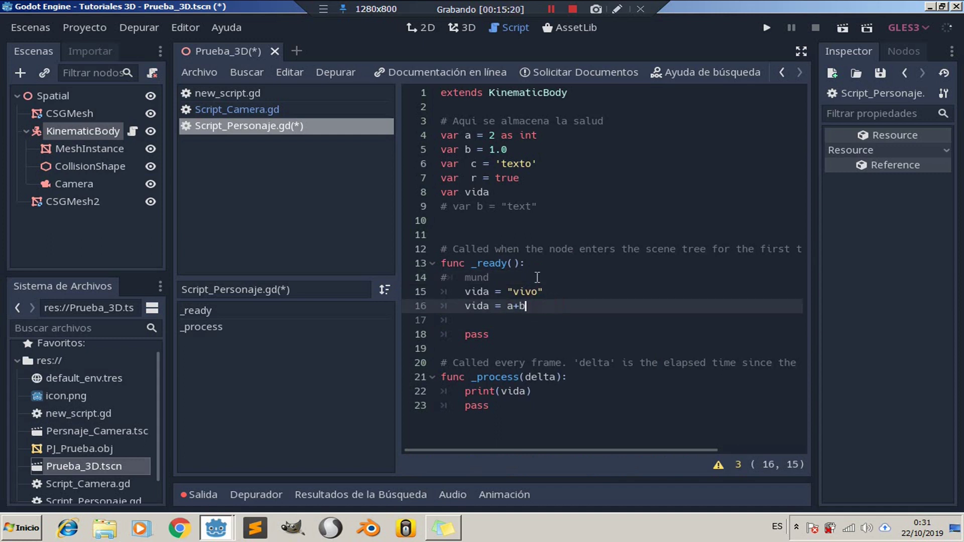
Remove 'as int' from line 4 and the pass from _process.
left_click_drag(552, 132, 499, 136)
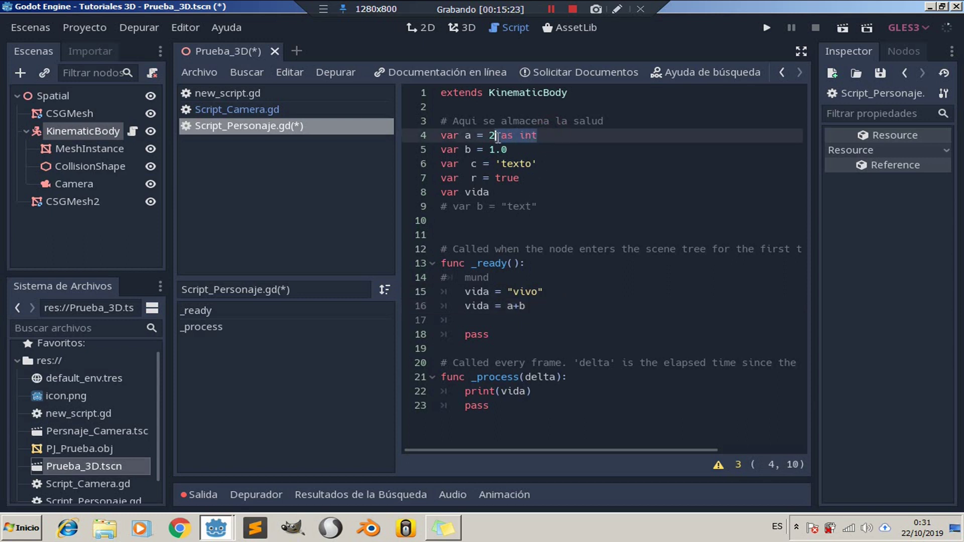
key("BackSpace")
key("BackSpace")
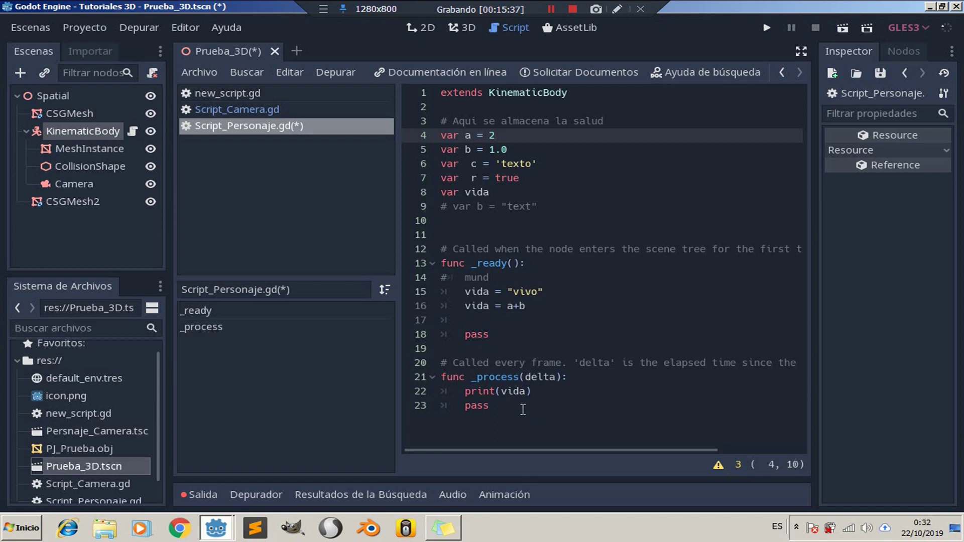
left_click_drag(493, 406, 465, 407)
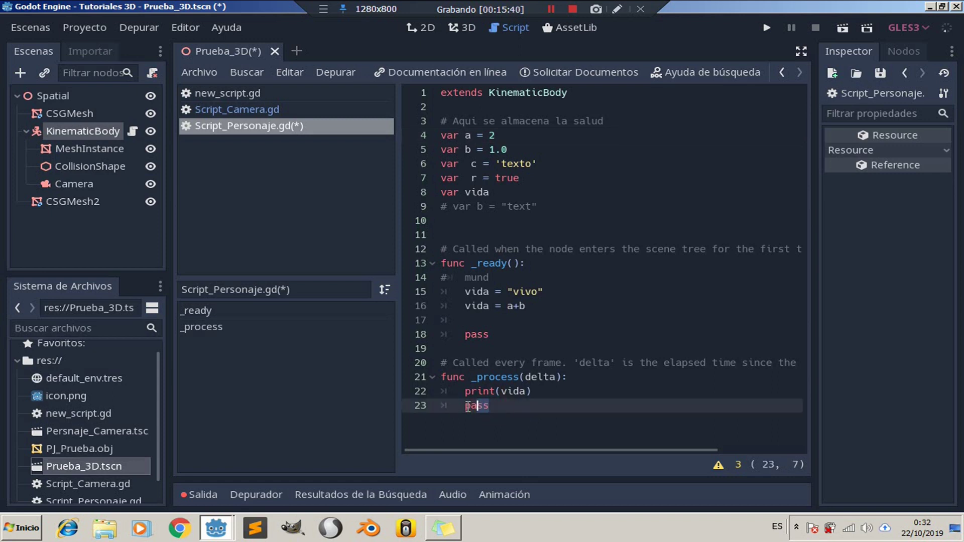
key("BackSpace")
key("BackSpace")
key("BackSpace")
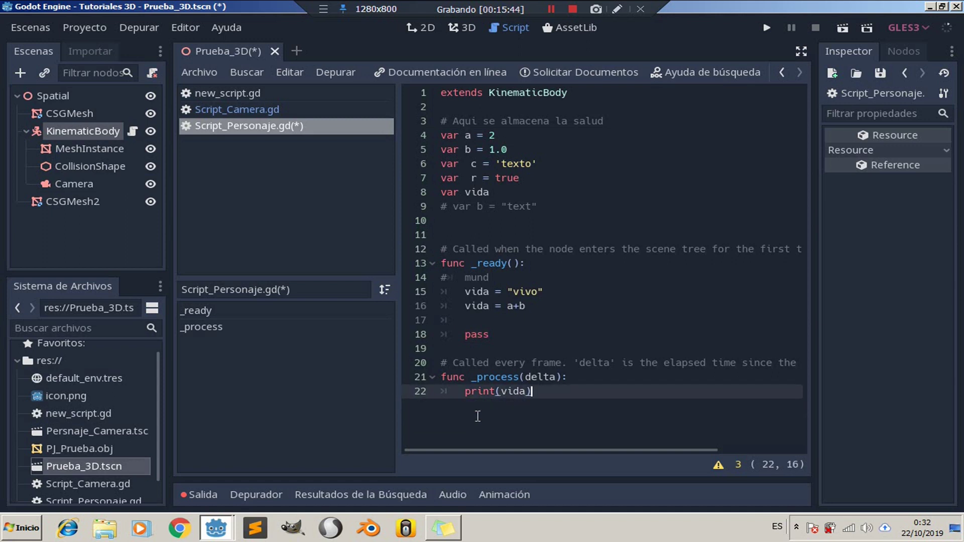
left_click(244, 497)
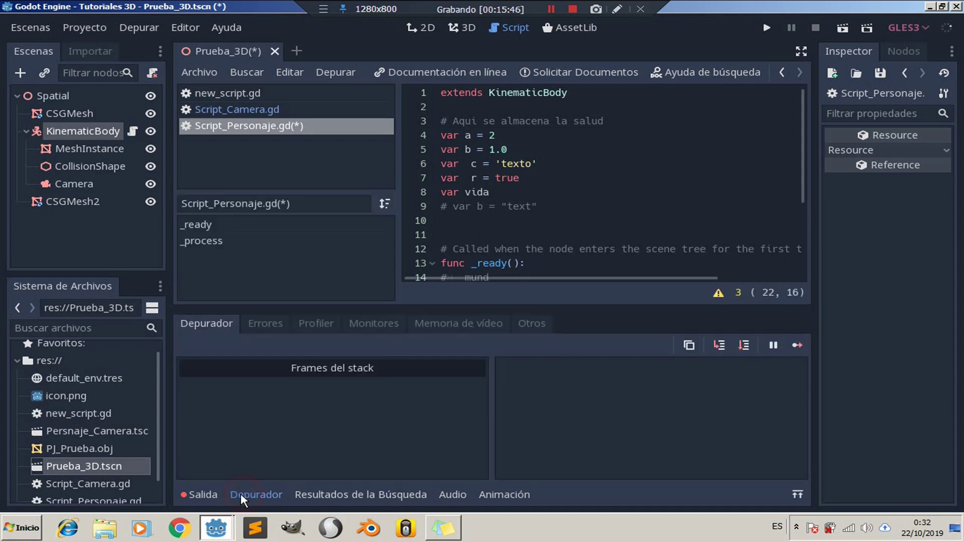
Show the Depurador panel and declare var vida = 0 on line 8.
left_click(209, 497)
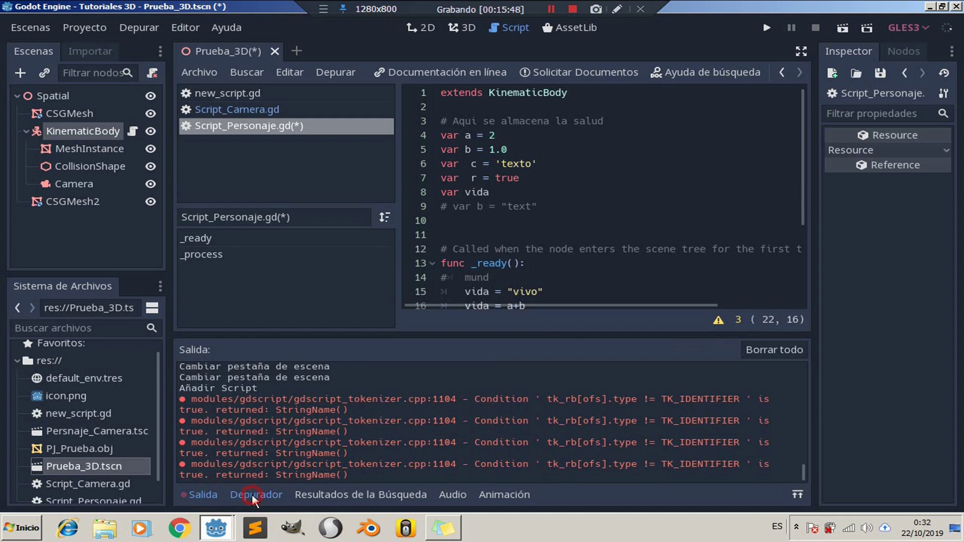
left_click(253, 496)
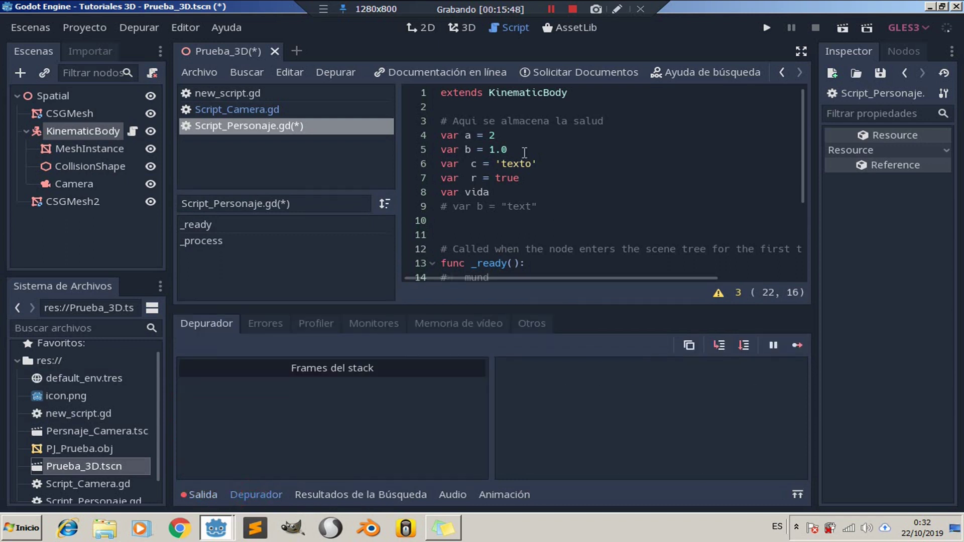
scroll(524, 152, "down", 1)
left_click(524, 152)
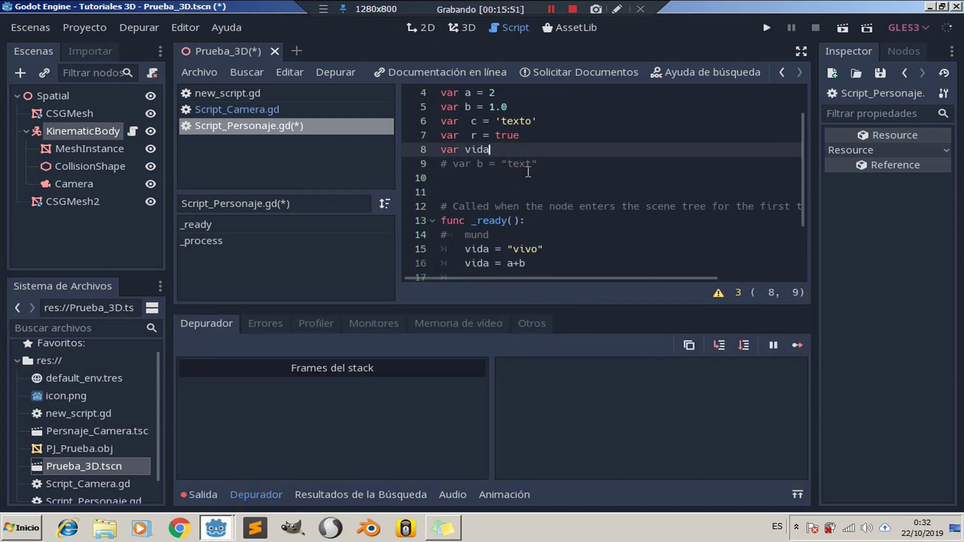
type("= 0")
Scroll through the finished script, then minimise the Godot window.
scroll(595, 195, "down", 2)
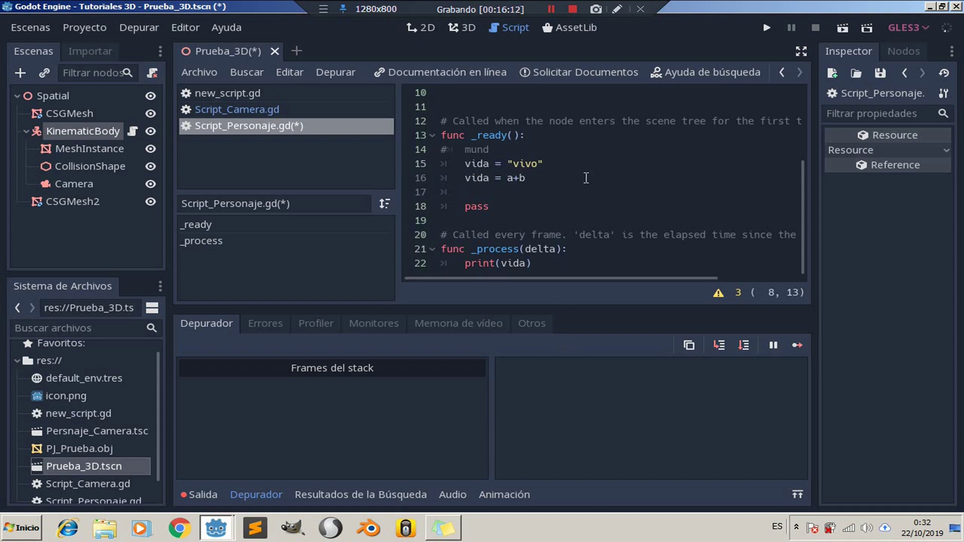
scroll(501, 178, "up", 2)
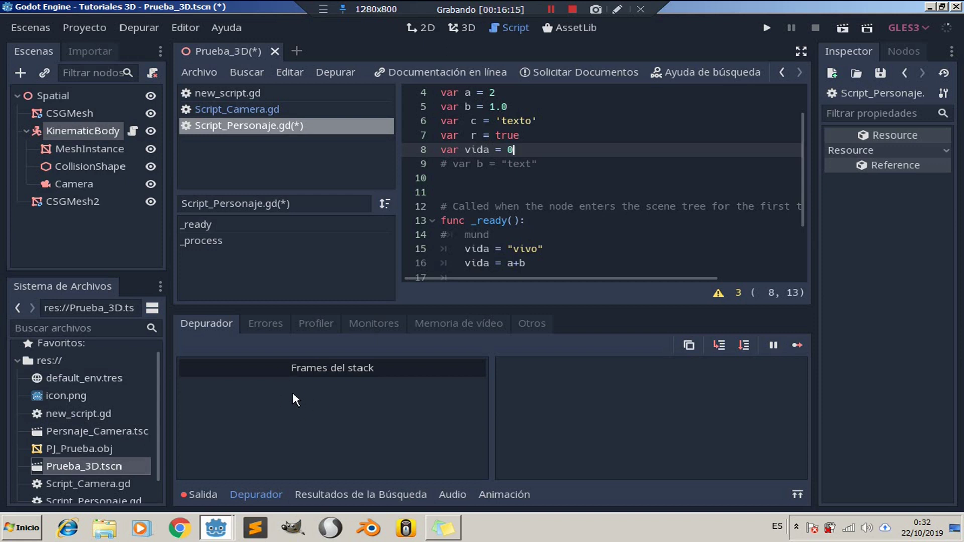
scroll(521, 246, "down", 1)
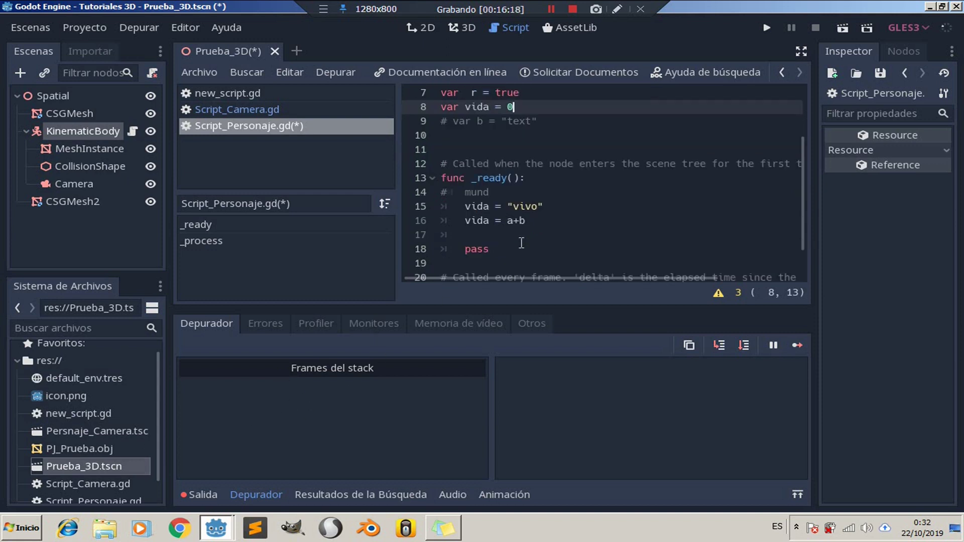
scroll(521, 246, "down", 1)
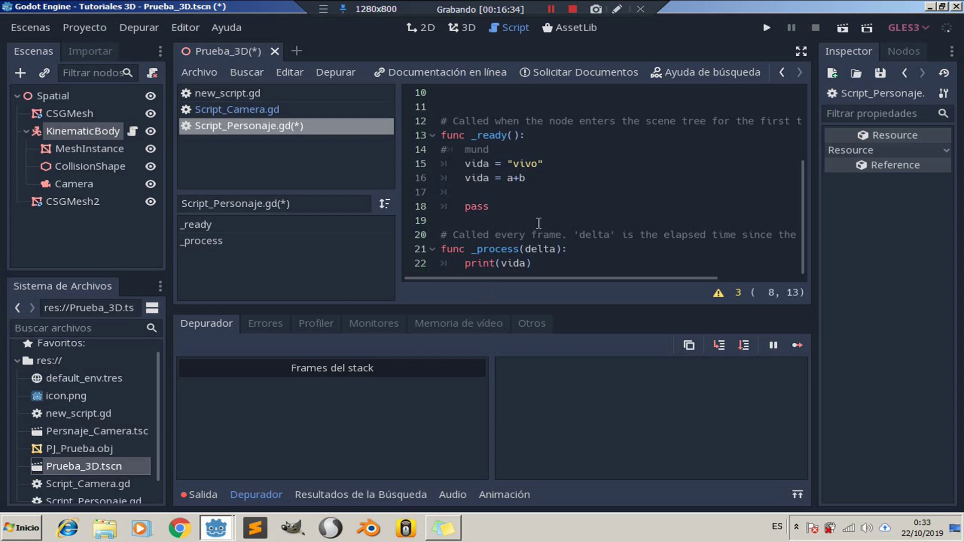
scroll(527, 241, "up", 3)
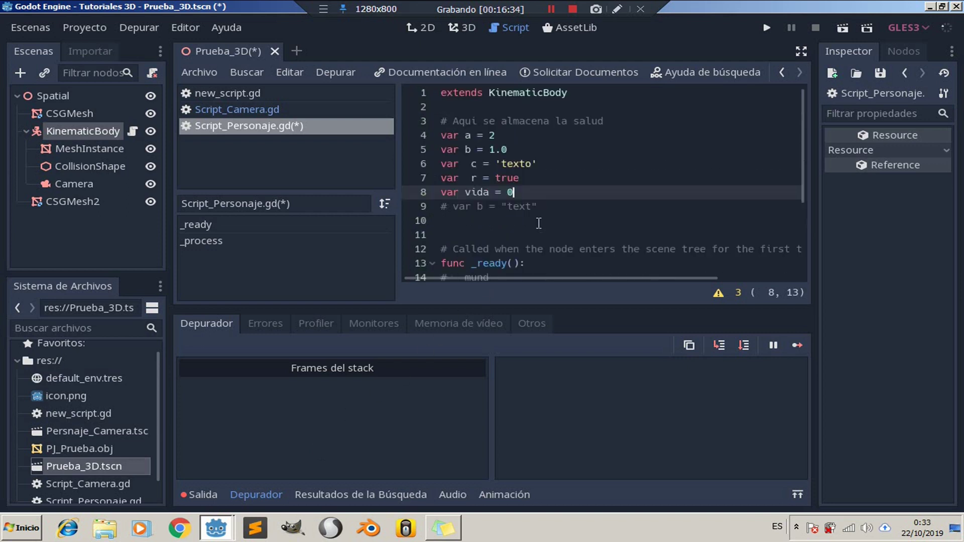
left_click(930, 7)
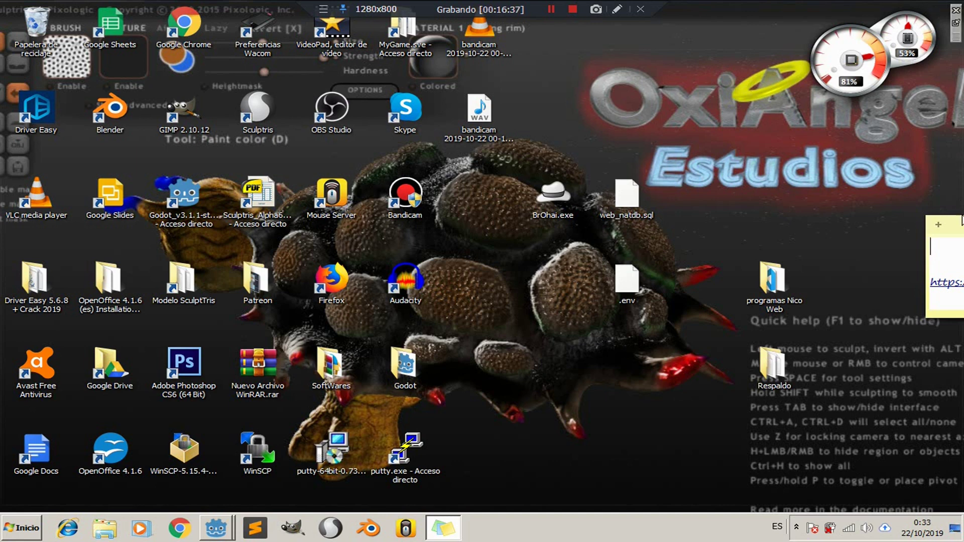
Pull the sticky note holding the Patreon link onto the desktop and highlight the link.
left_click_drag(959, 230, 762, 165)
left_click_drag(695, 144, 694, 141)
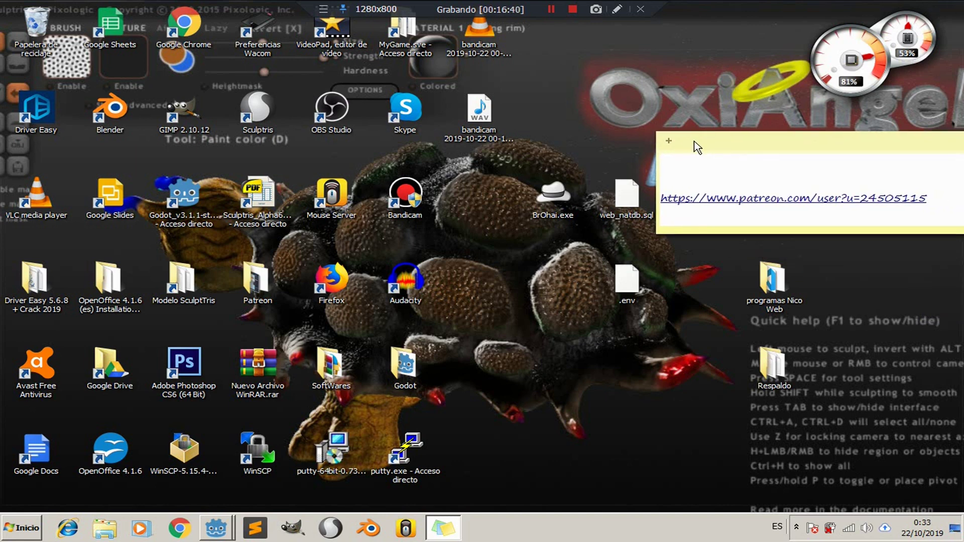
left_click_drag(760, 152, 774, 145)
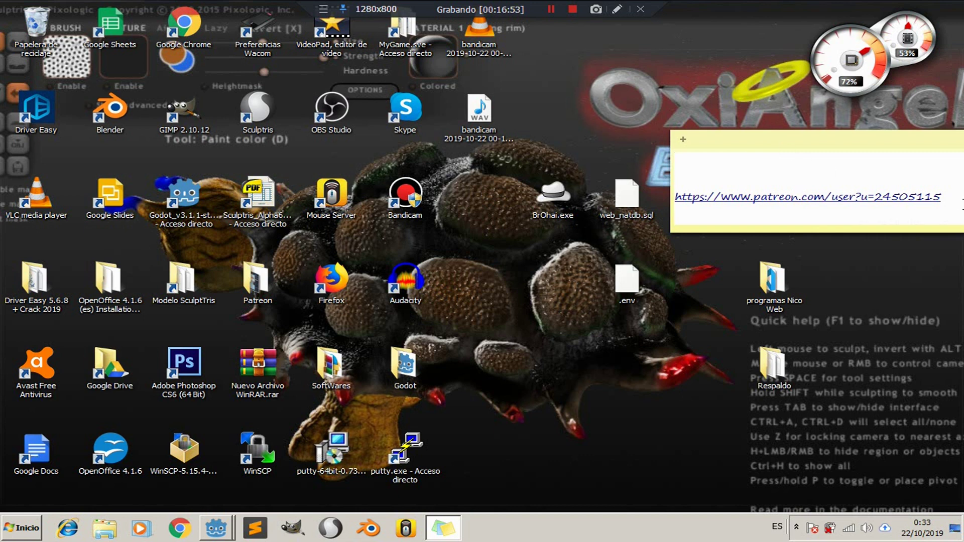
left_click_drag(954, 200, 673, 206)
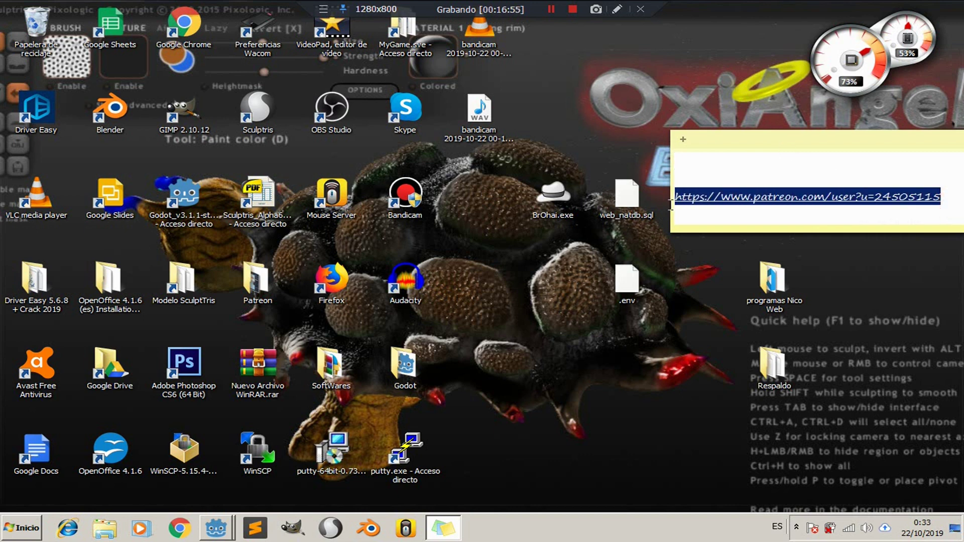
left_click(699, 179)
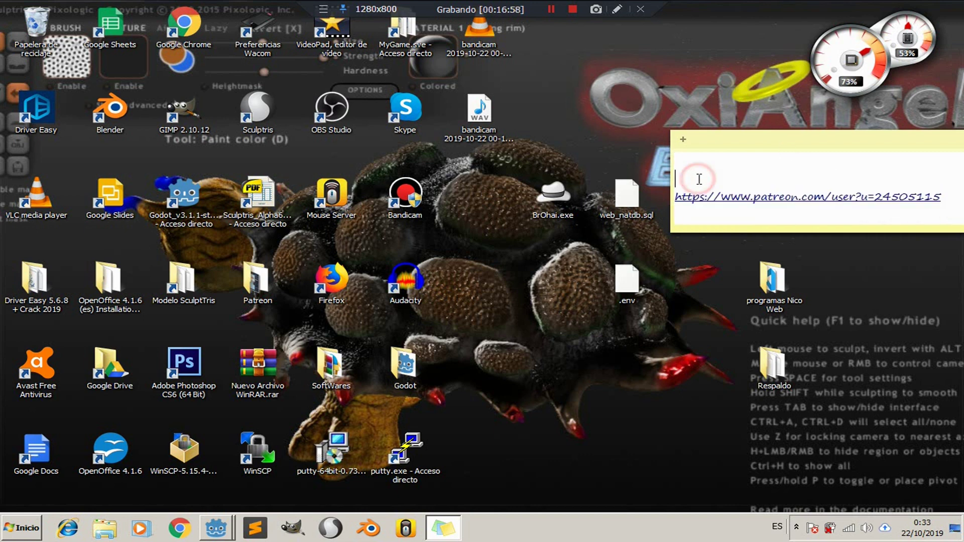